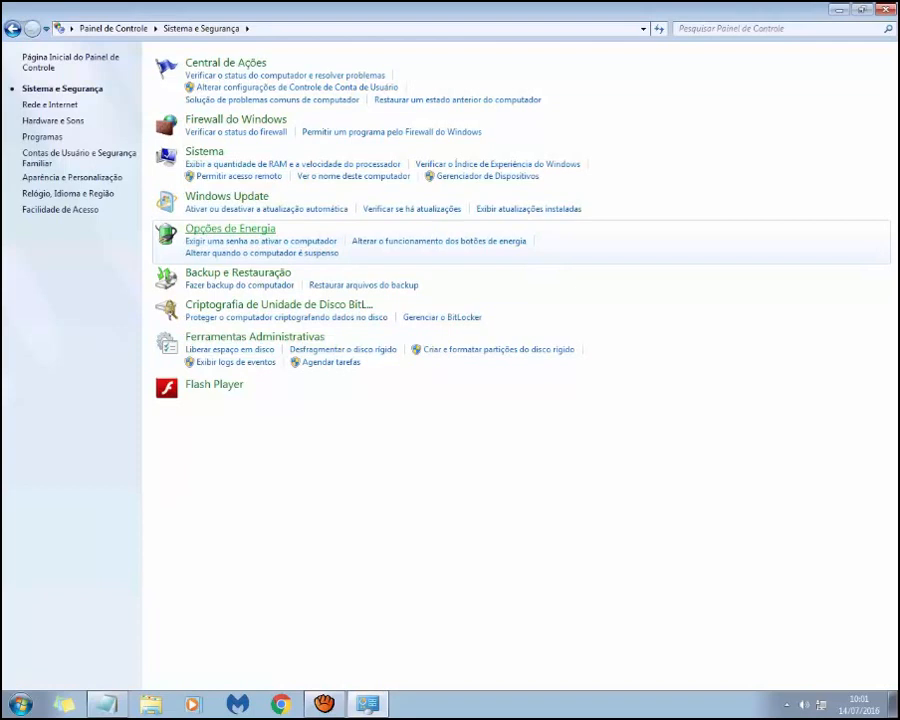
- Switch the active power plan to Alto desempenho in the power options and close the window
left_click(230, 228)
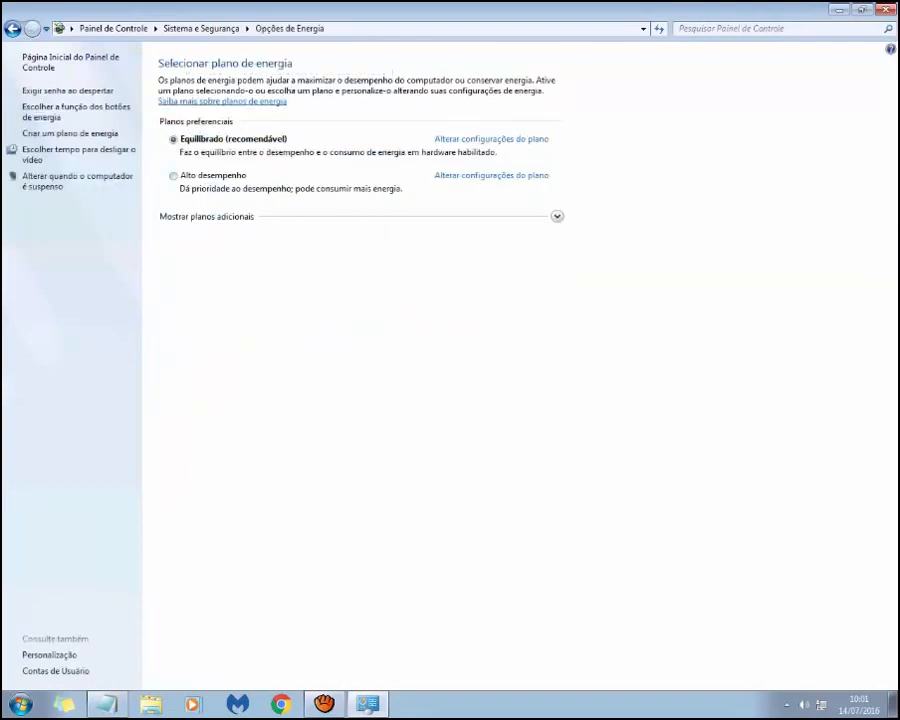
left_click(557, 217)
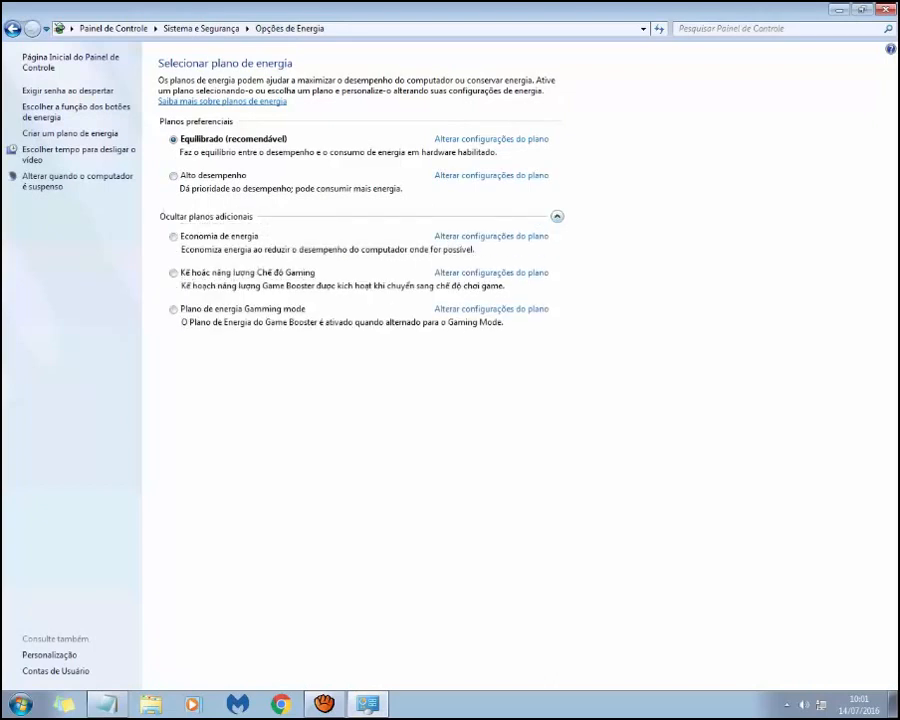
left_click(557, 217)
left_click(174, 176)
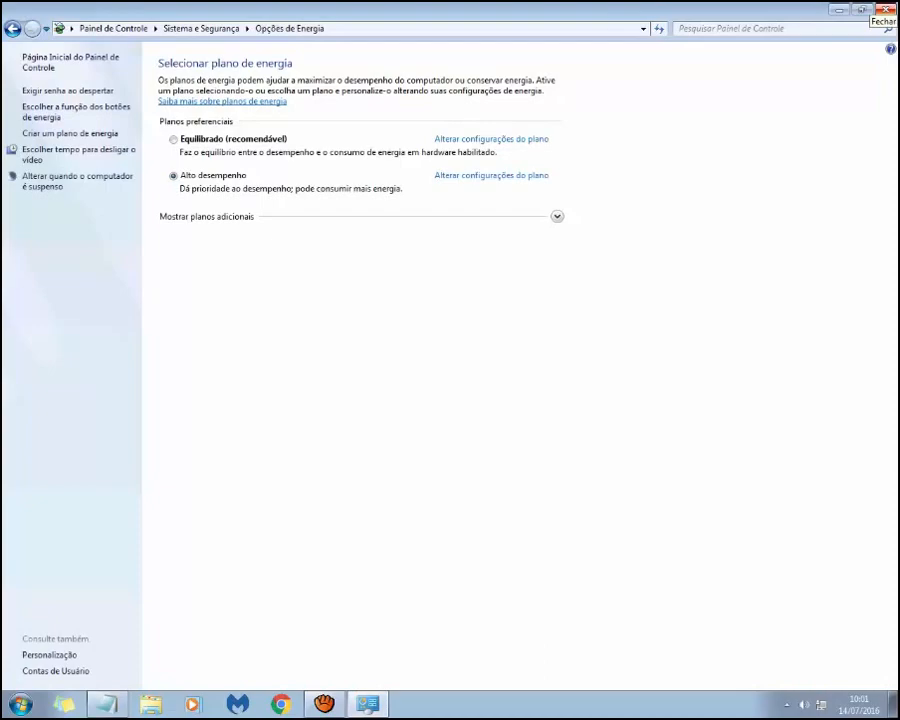
left_click(885, 9)
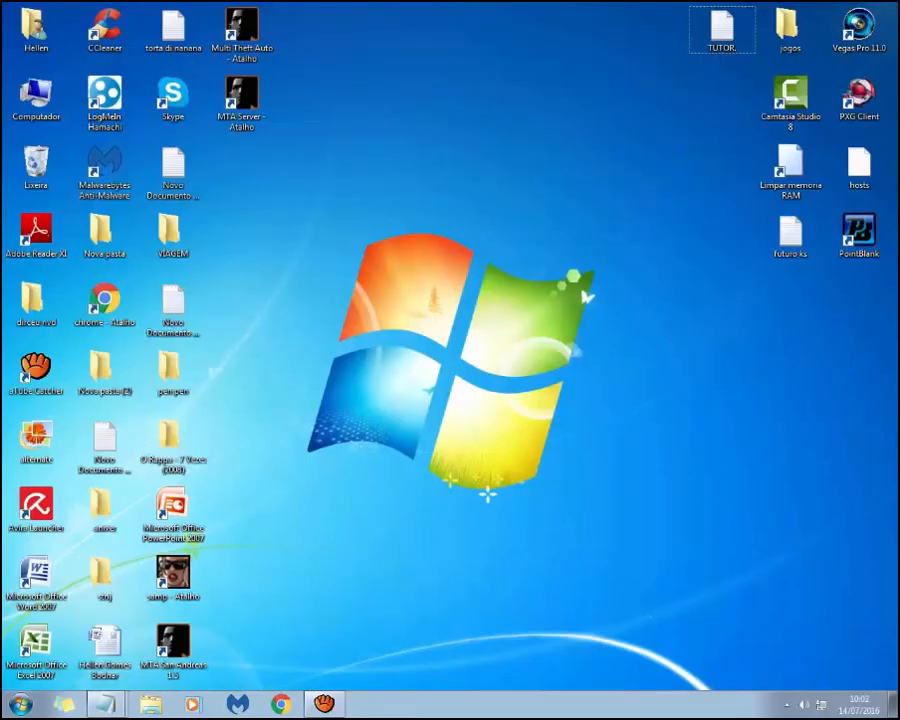
key("super")
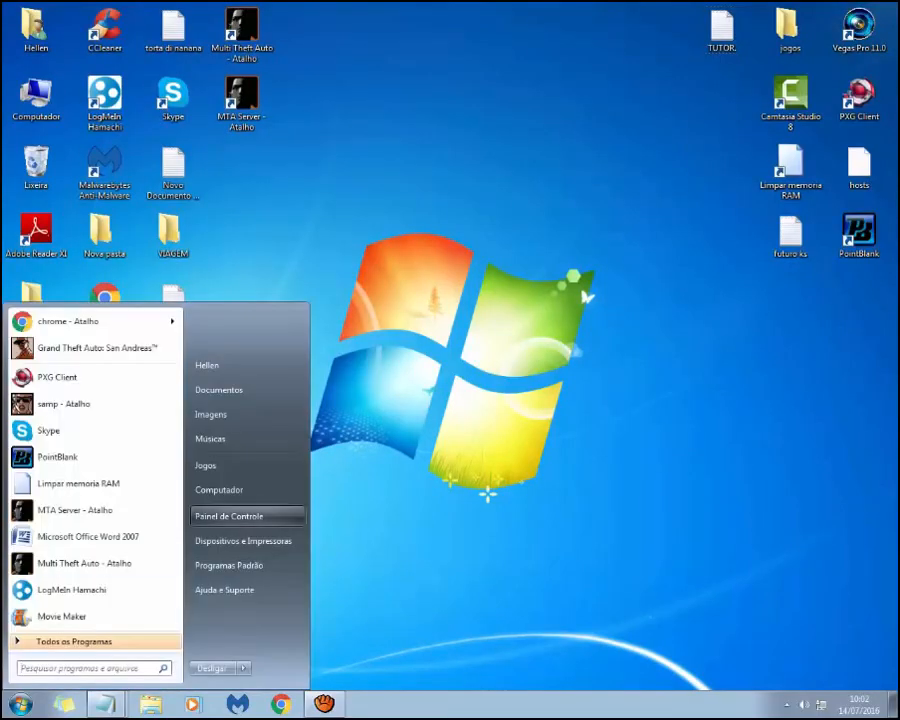
key("Escape")
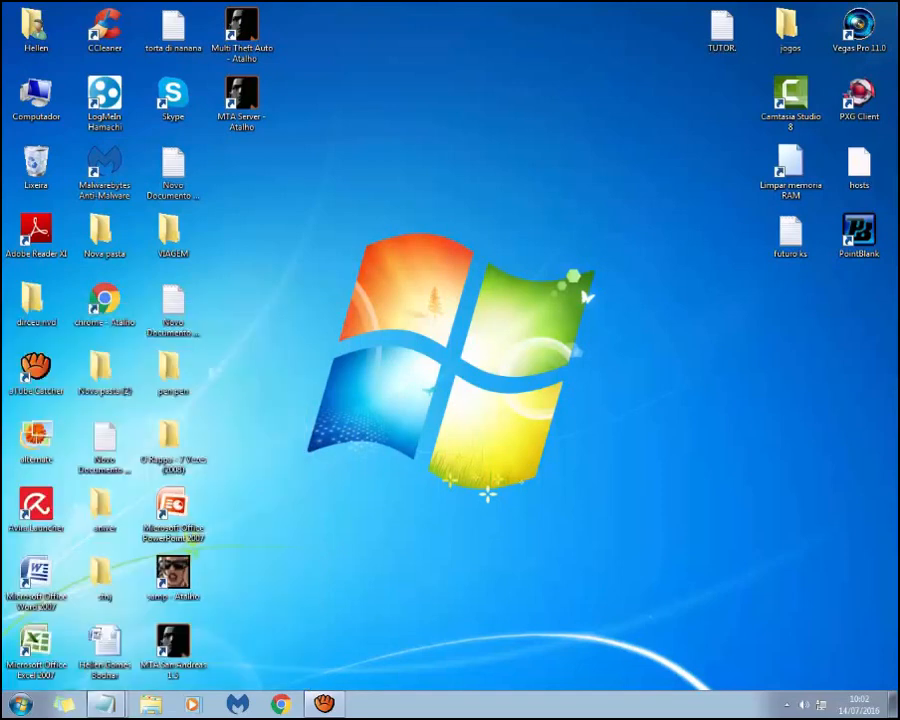
left_click_drag(485, 8, 532, 39)
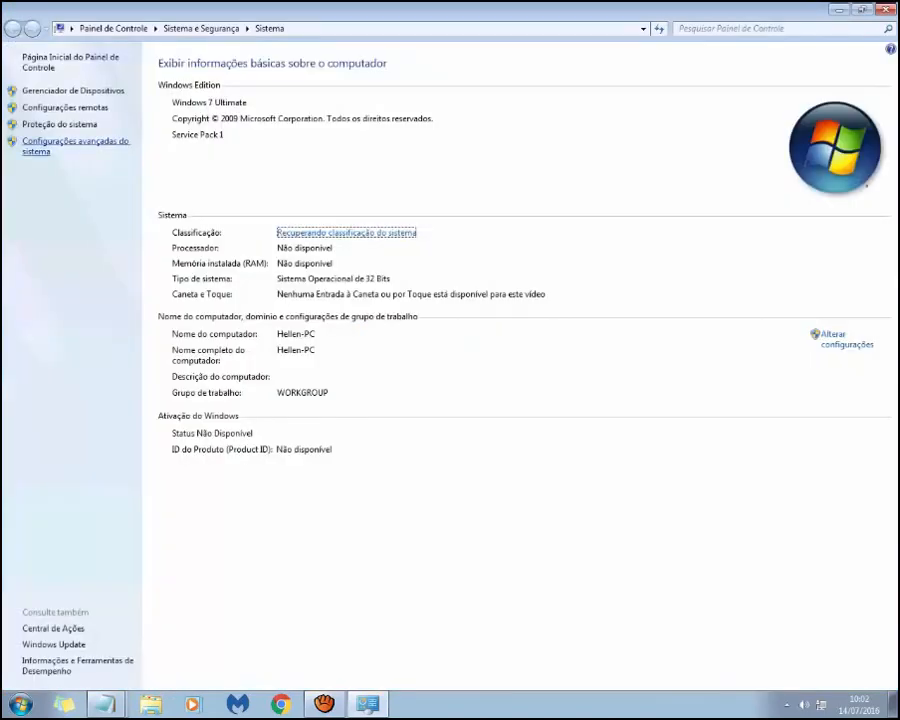
- Customize the performance visual effects so only visual styles on windows and buttons, smooth-edged screen fonts and icon label shadows are enabled
left_click(75, 142)
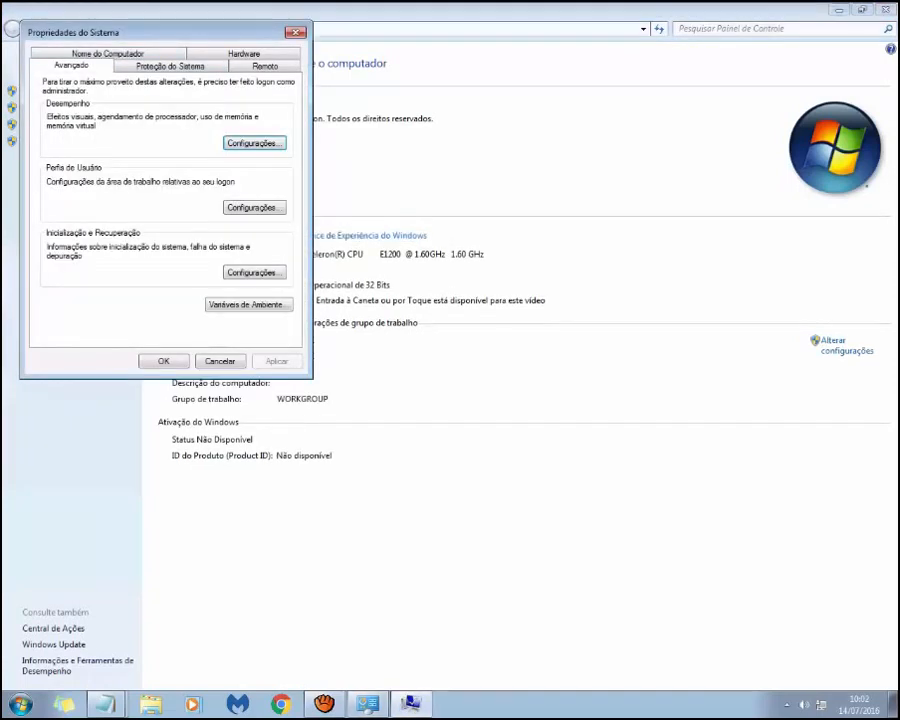
left_click(254, 143)
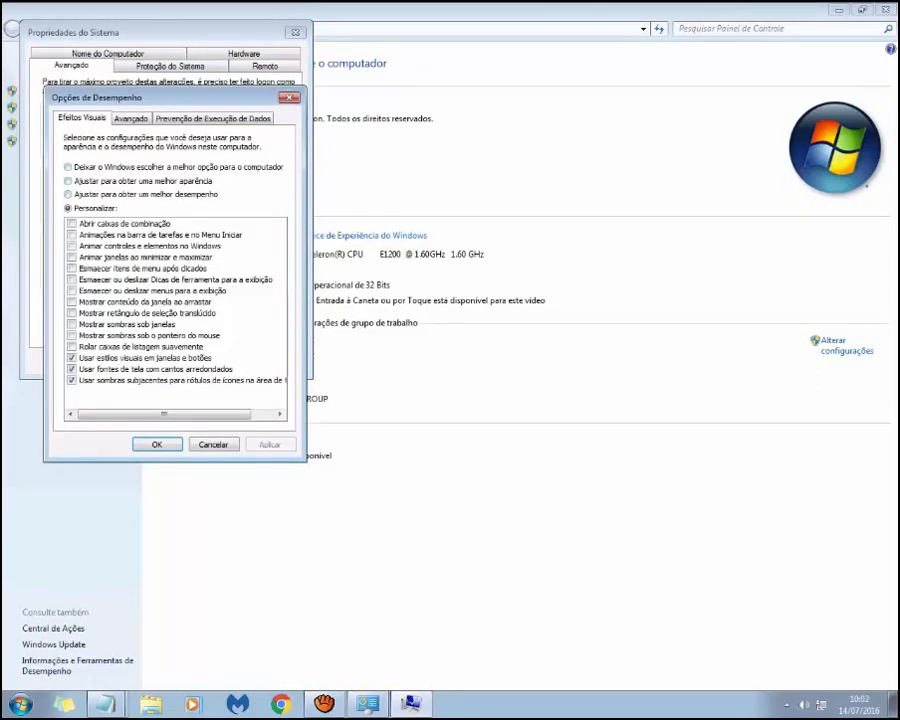
left_click(68, 167)
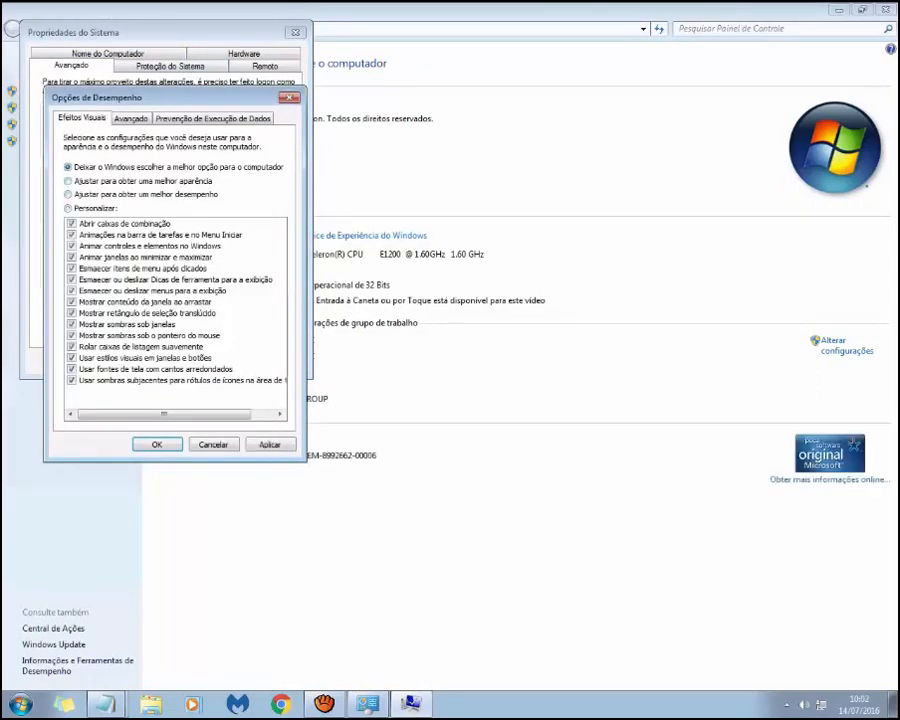
left_click(68, 194)
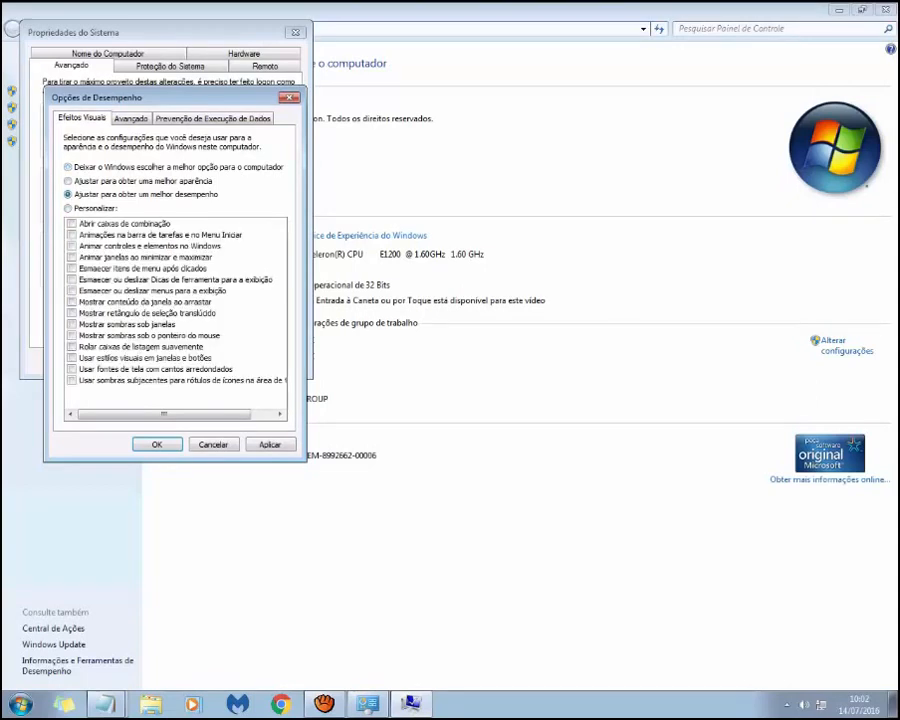
left_click(72, 380)
left_click(72, 369)
left_click(72, 358)
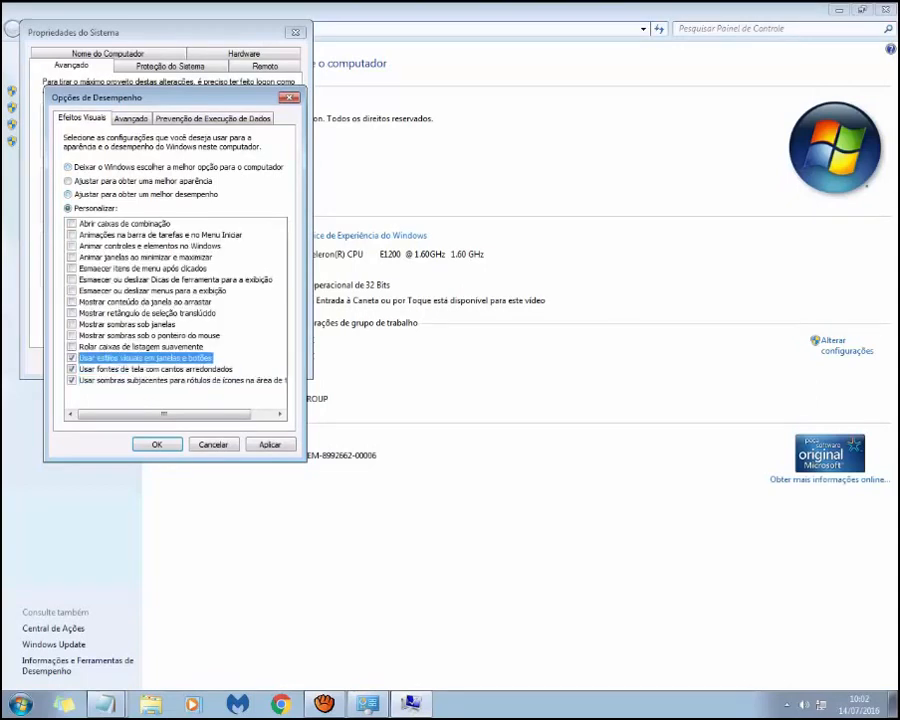
mouse_move(164, 414)
left_mouse_down()
mouse_move(192, 414)
mouse_move(164, 414)
left_mouse_up()
left_click(270, 444)
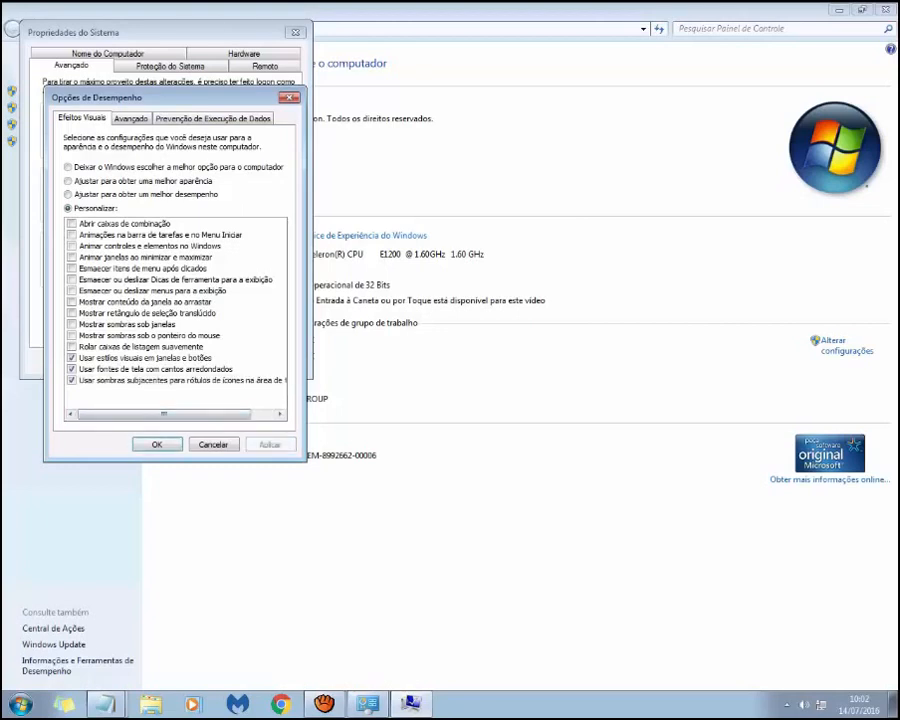
key("Return")
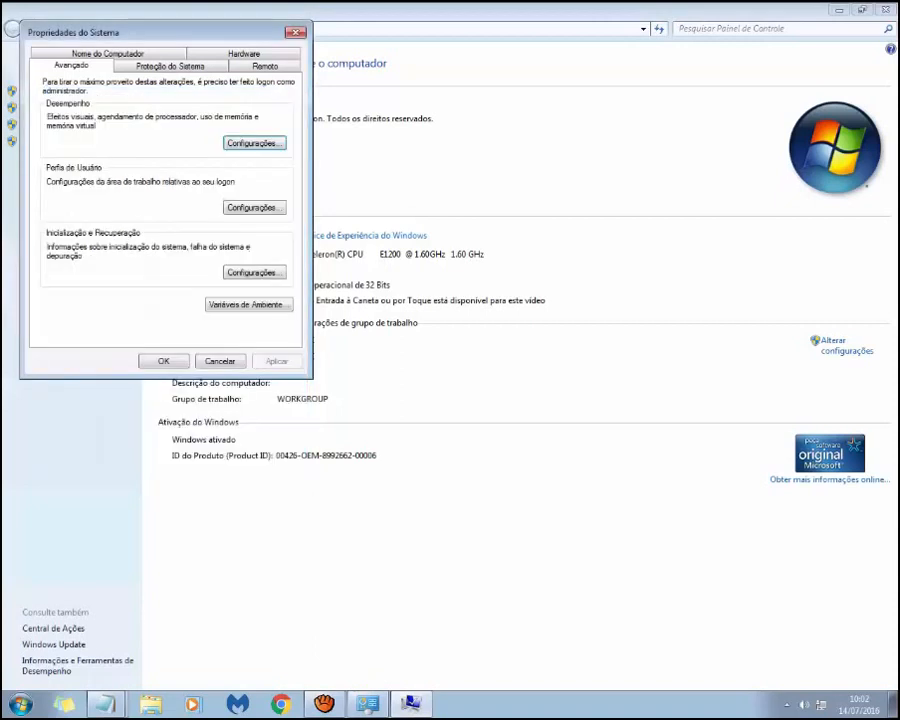
key("Return")
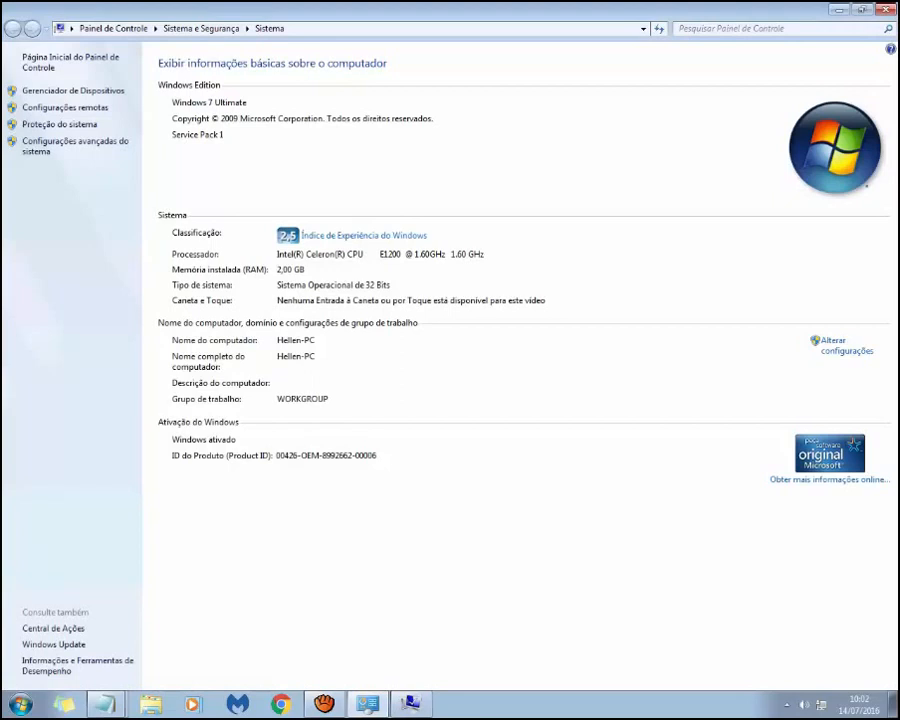
- Open the virtual memory settings from the advanced performance options and set drive C:'s custom initial size to 3070 MB
key("Return")
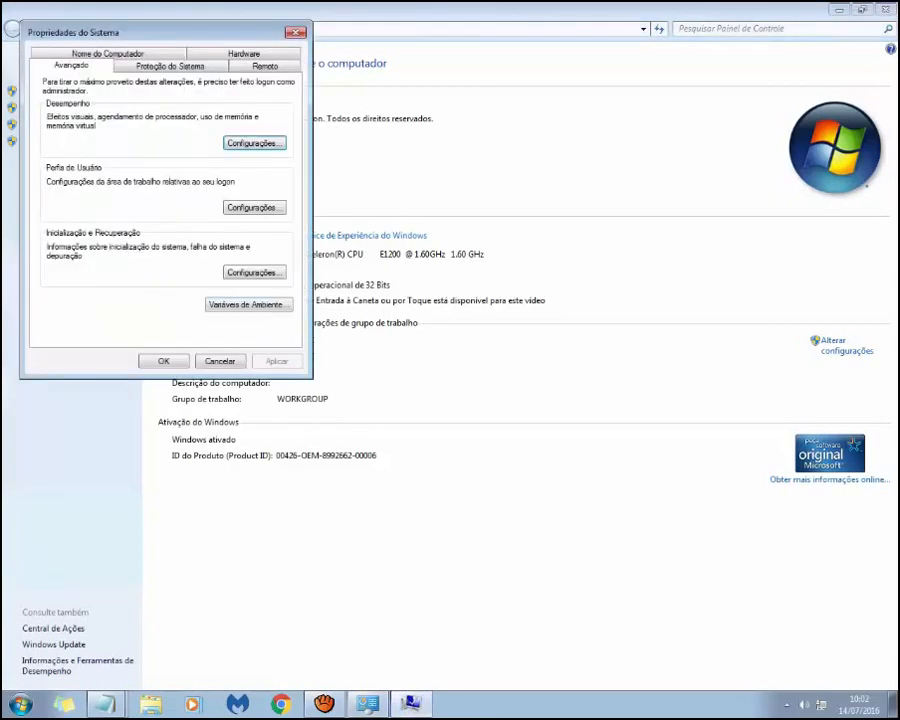
key("Return")
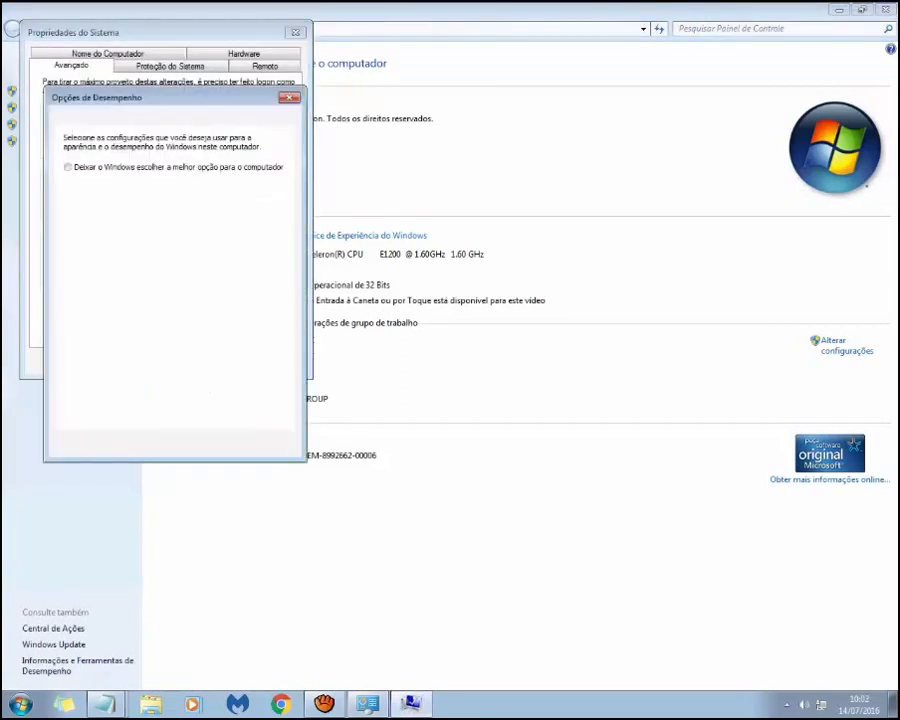
key("ctrl+Tab")
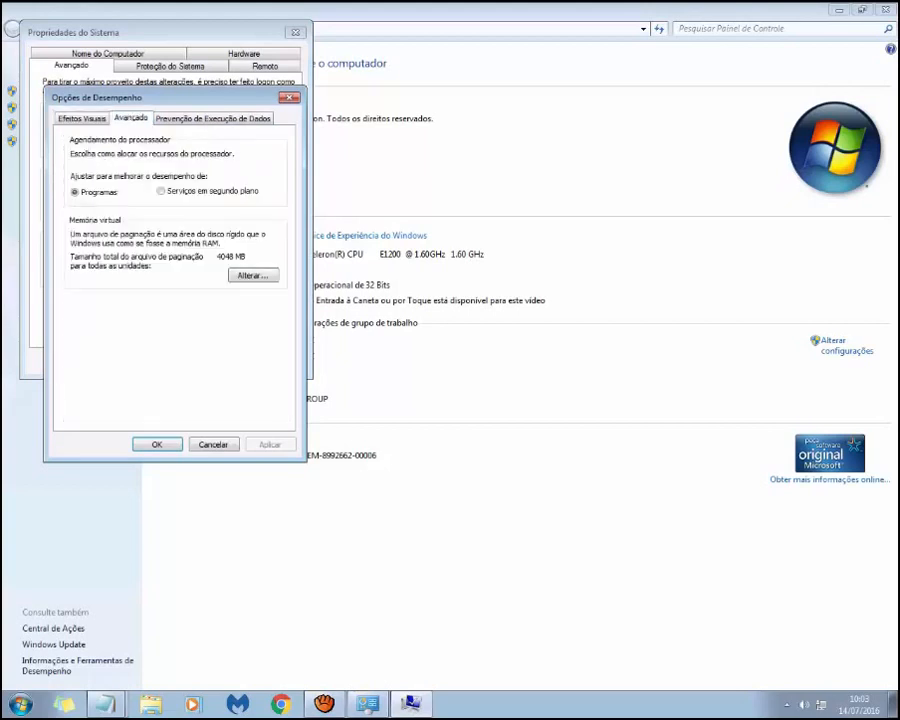
key("Return")
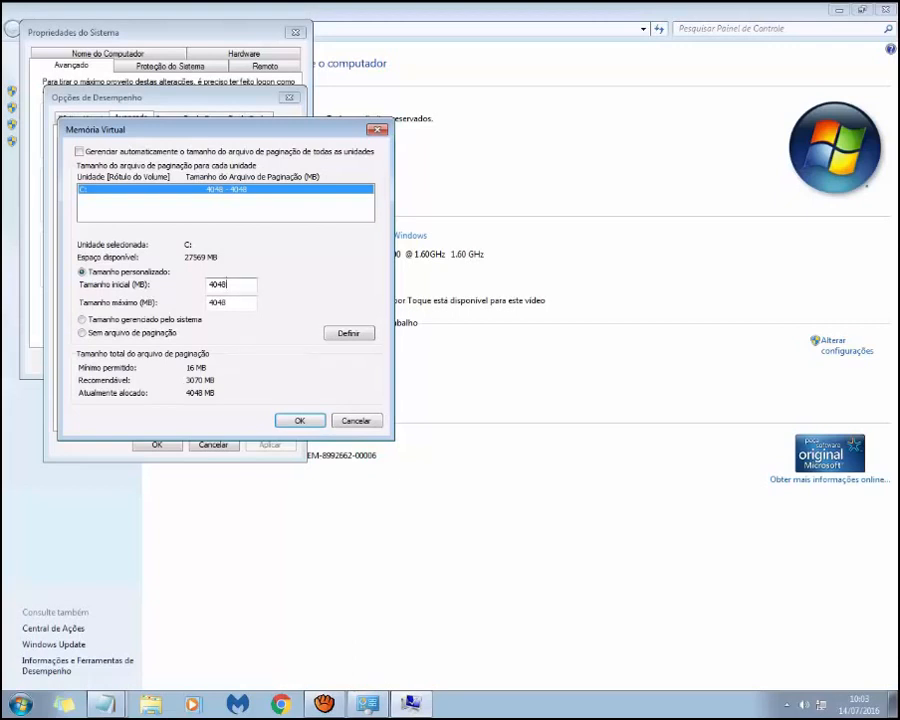
double_click(215, 284)
key("BackSpace")
type("3070")
- Set the paging file's maximum size to 3070 MB and accept the virtual memory and performance settings
key("Tab")
type("404")
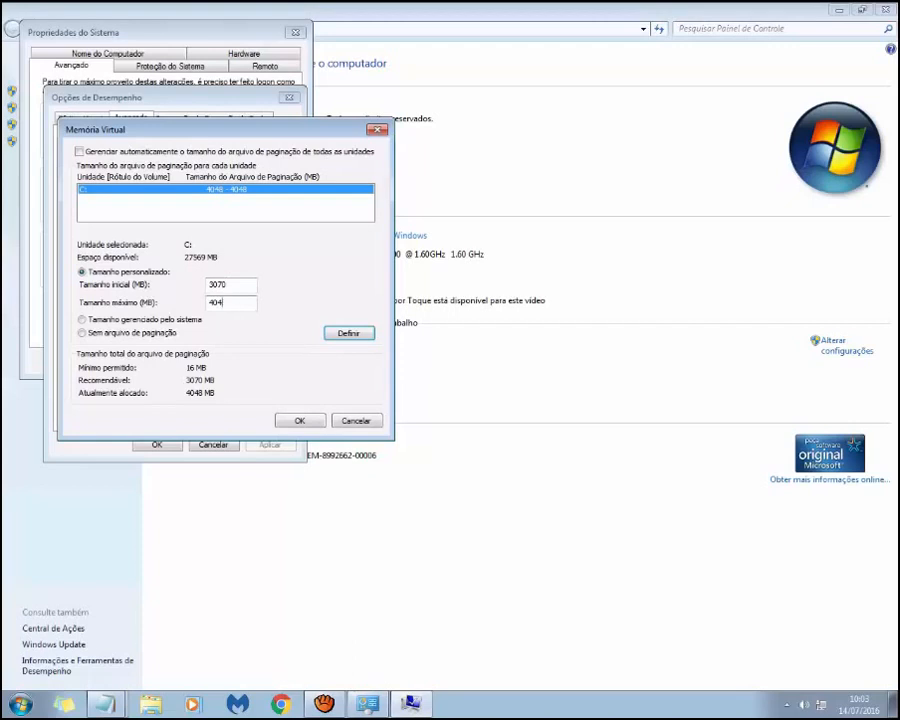
key("BackSpace")
key("BackSpace")
key("BackSpace")
type("3070")
key("Return")
key("Return")
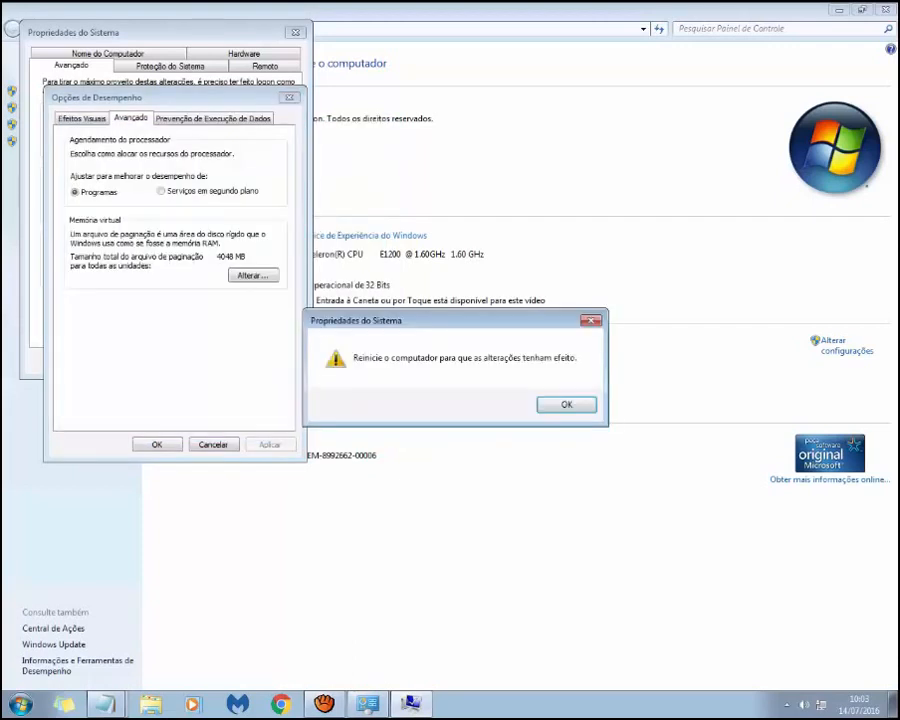
key("Return")
key("Return")
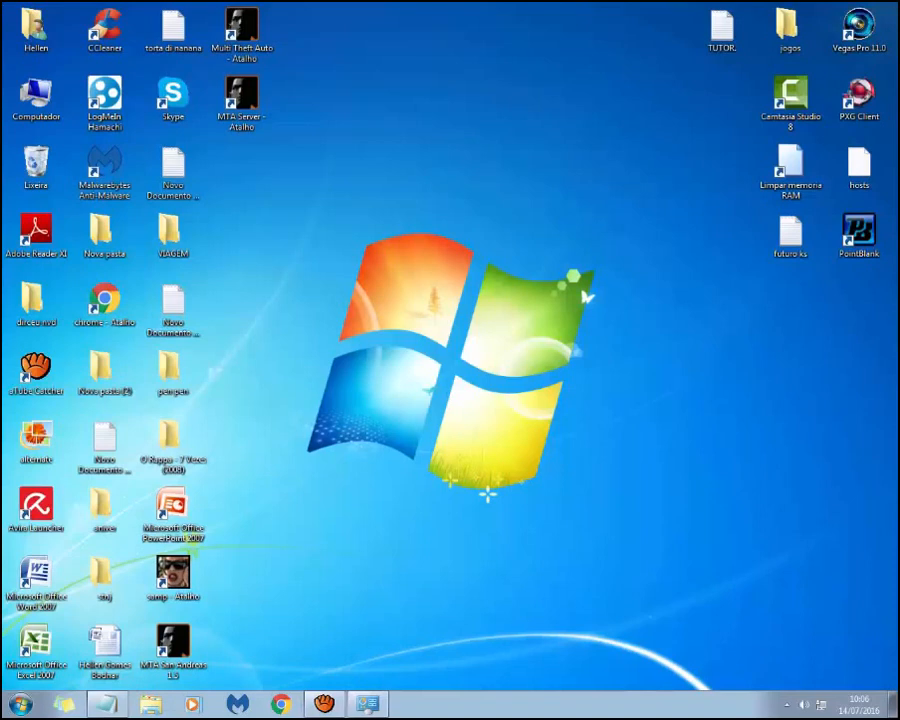
- Launch the System Configuration utility by searching for msconfig
key("super")
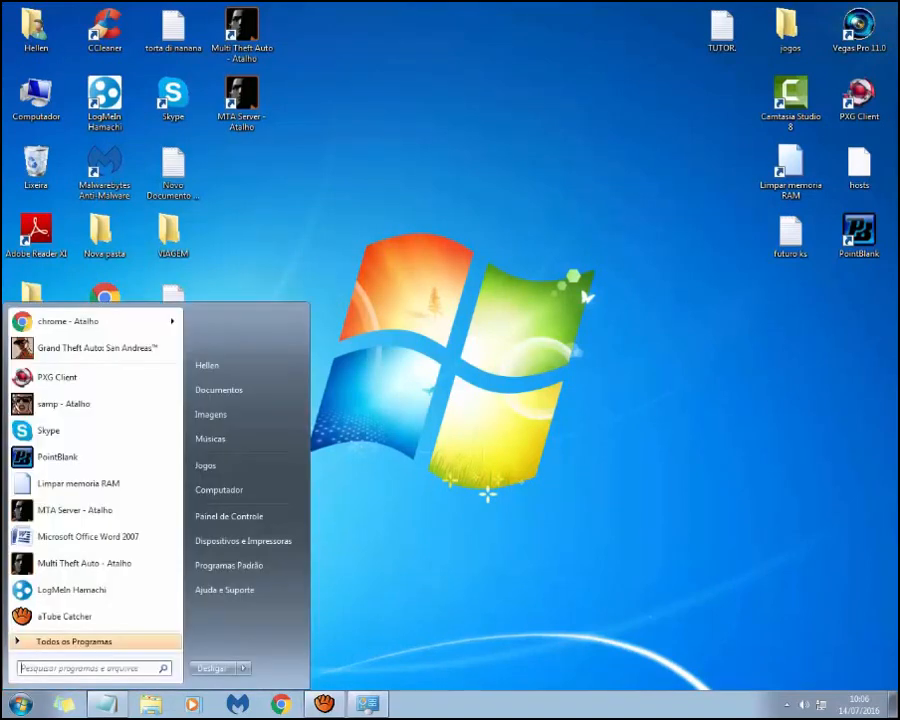
left_click(88, 668)
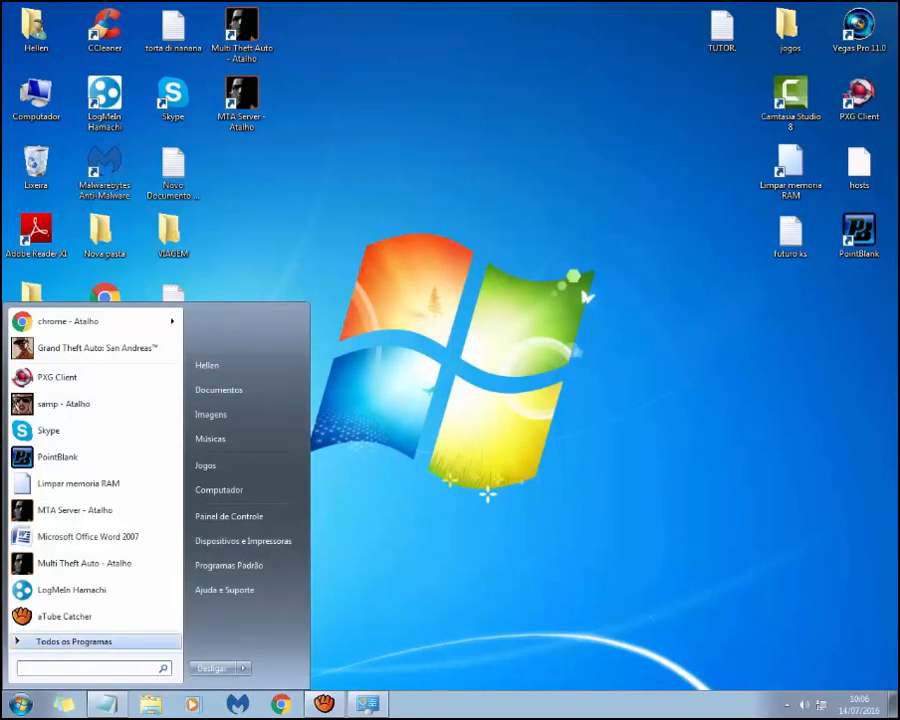
type("msconfig")
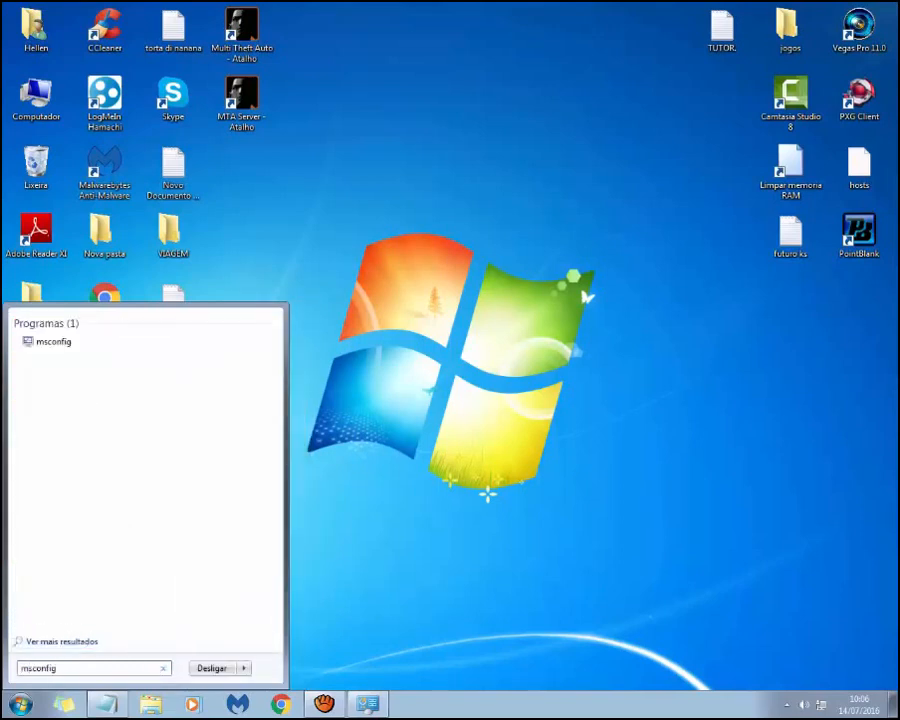
key("Return")
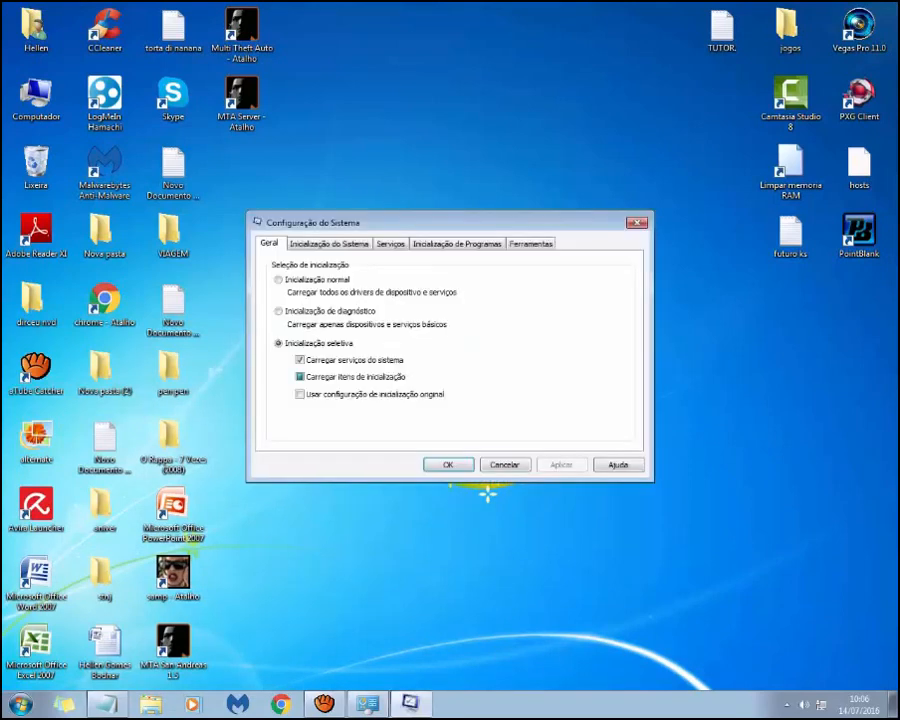
- Set the number of processors to 2 in the advanced boot options, view the startup programs list and accept the configuration
key("ctrl+Tab")
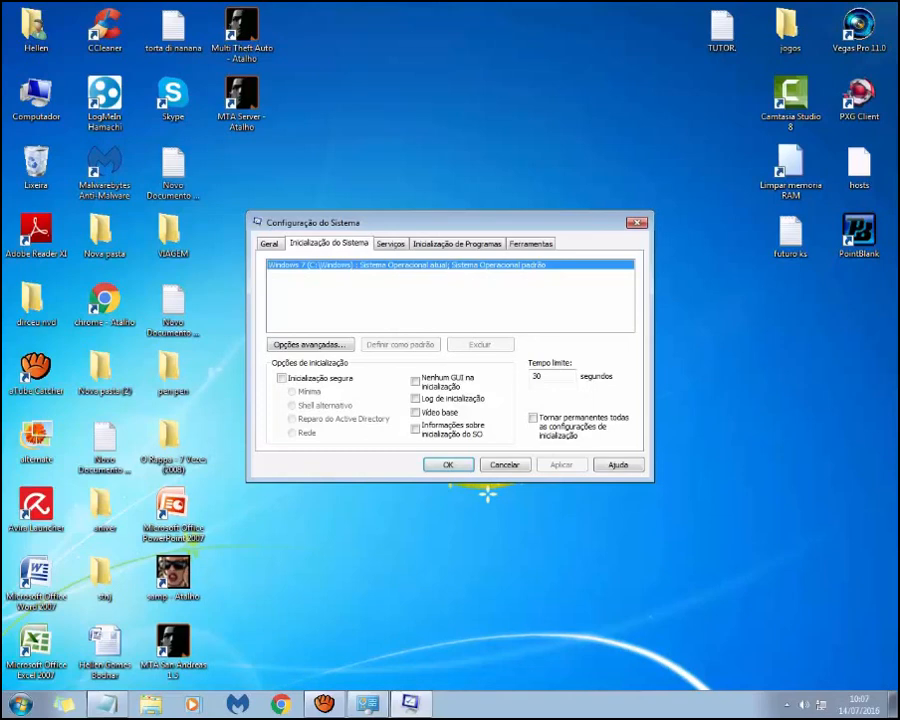
left_click(310, 345)
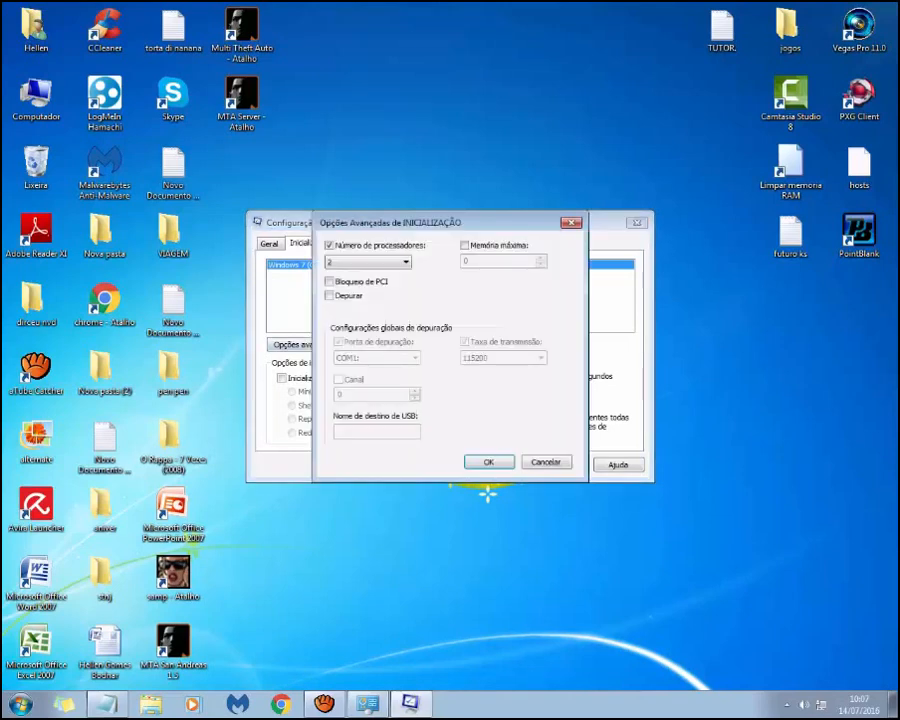
left_click(329, 245)
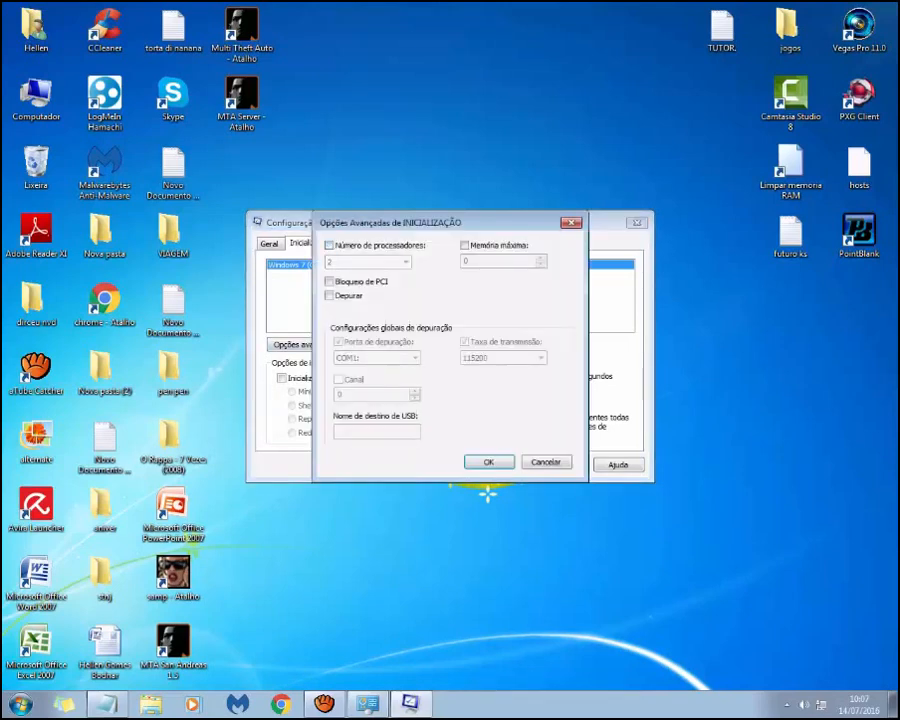
left_click(329, 245)
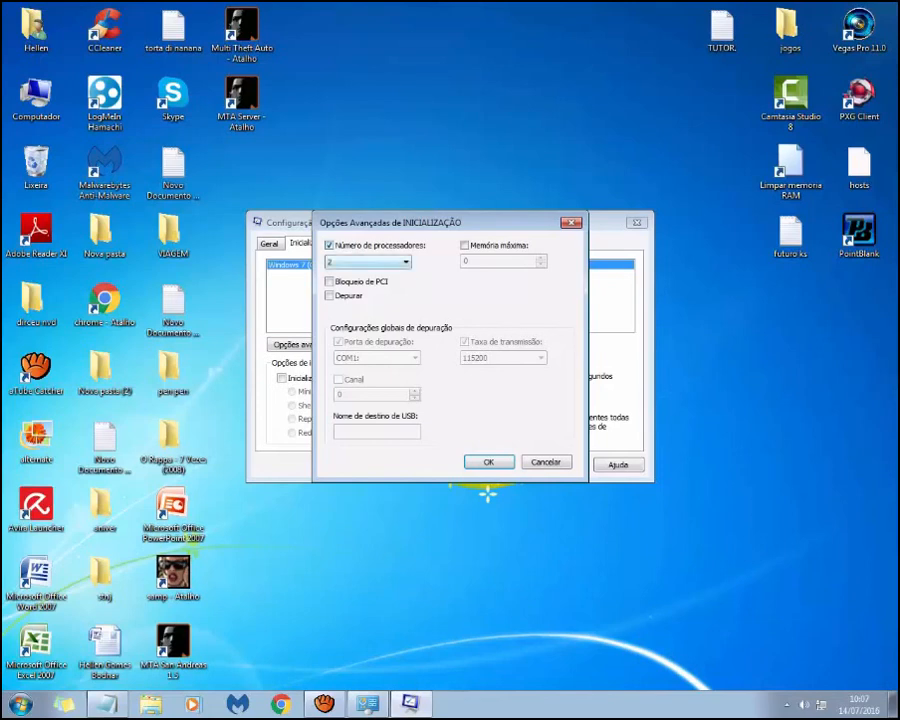
left_click(405, 262)
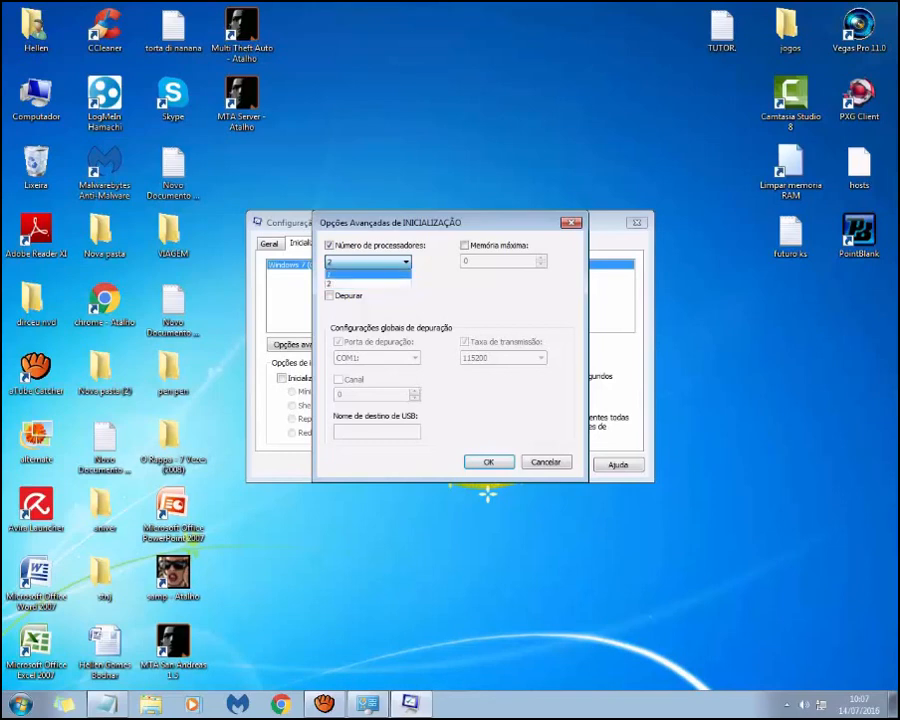
left_click(367, 284)
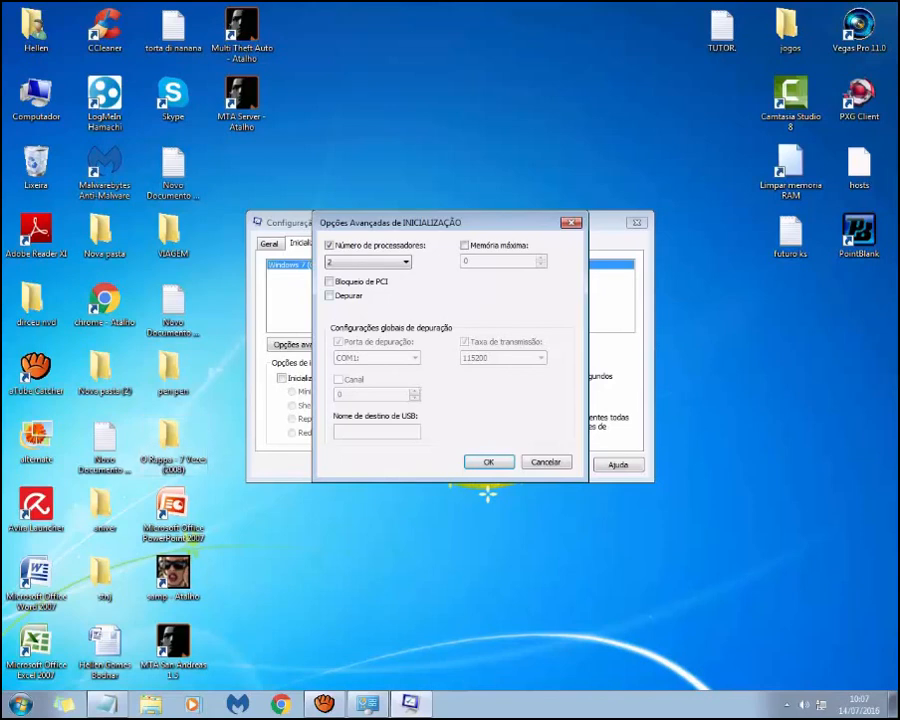
key("Return")
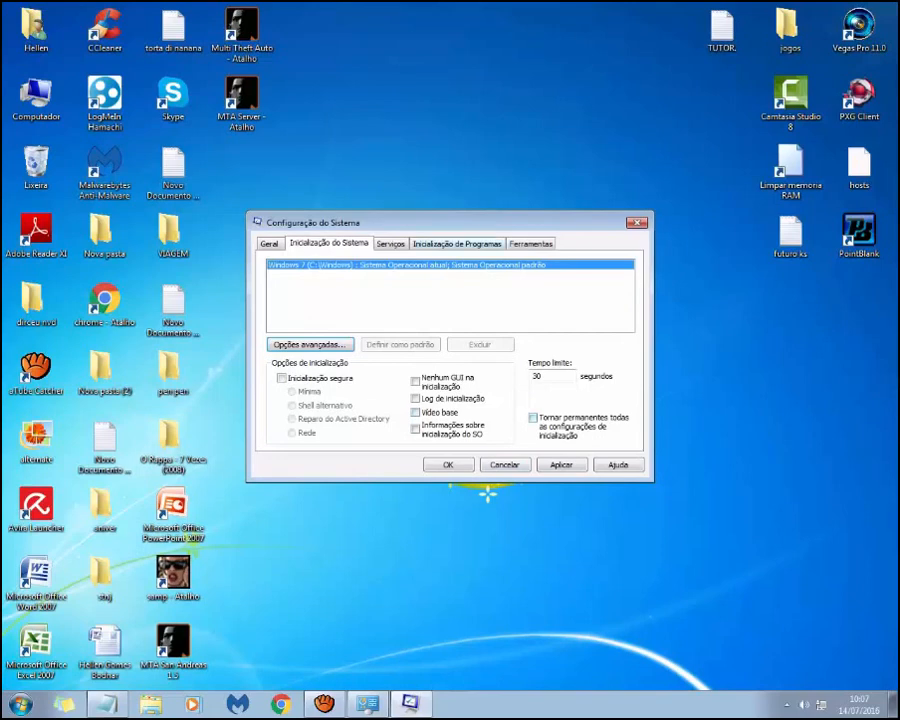
left_click(457, 244)
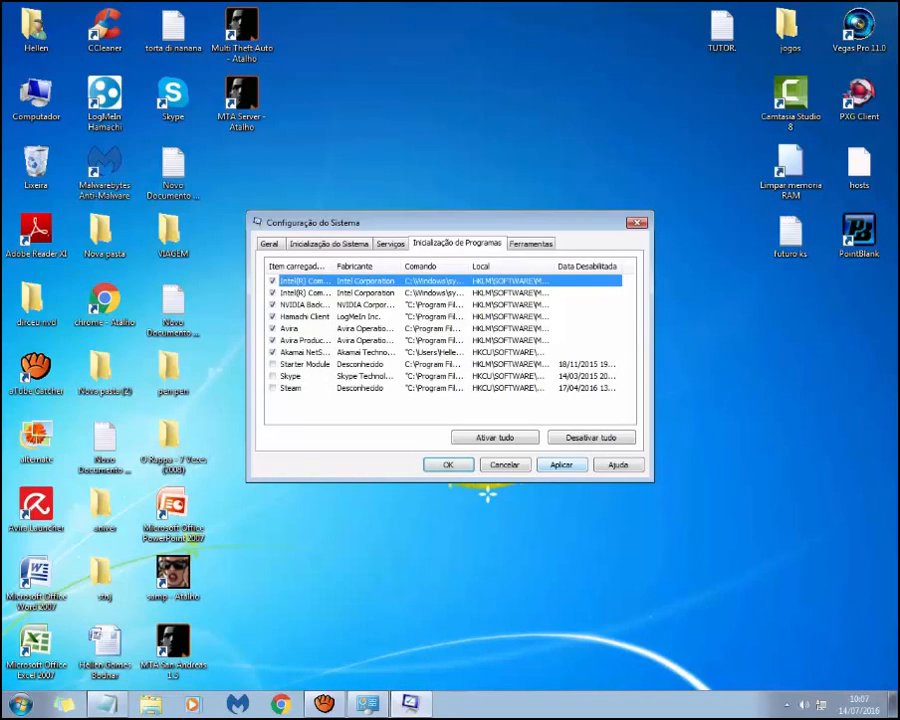
left_click(448, 465)
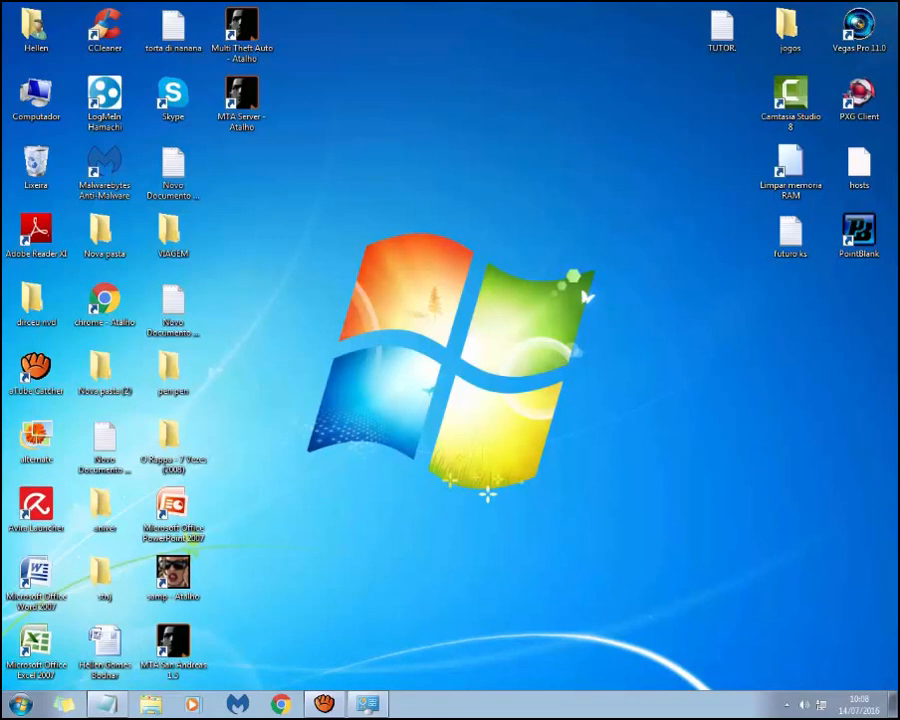
- Open the Windows Temp folder by running the command temp
key("super+r")
key("BackSpace")
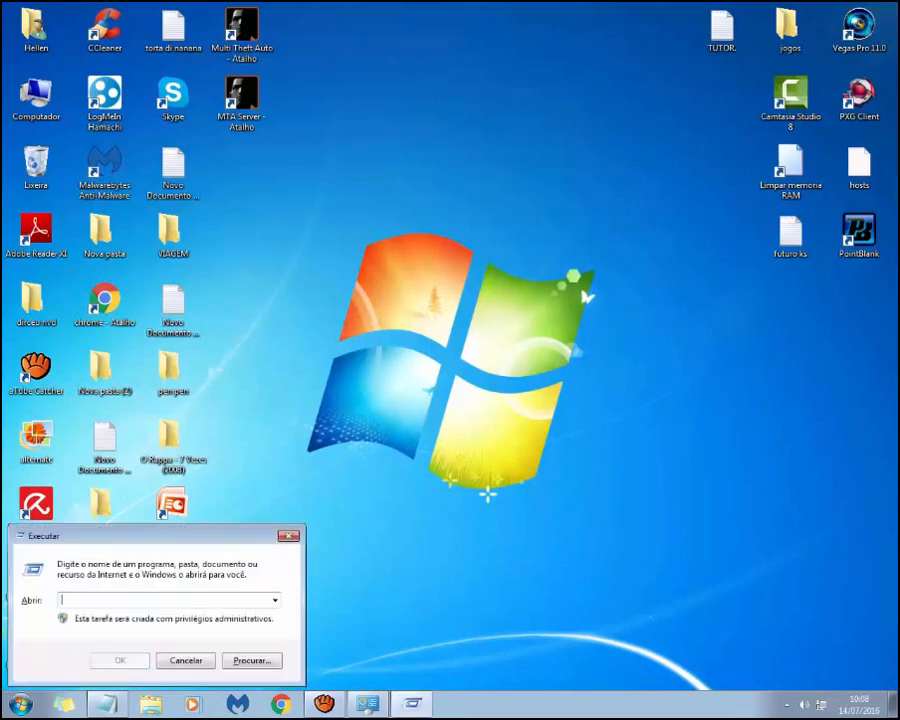
type("temp")
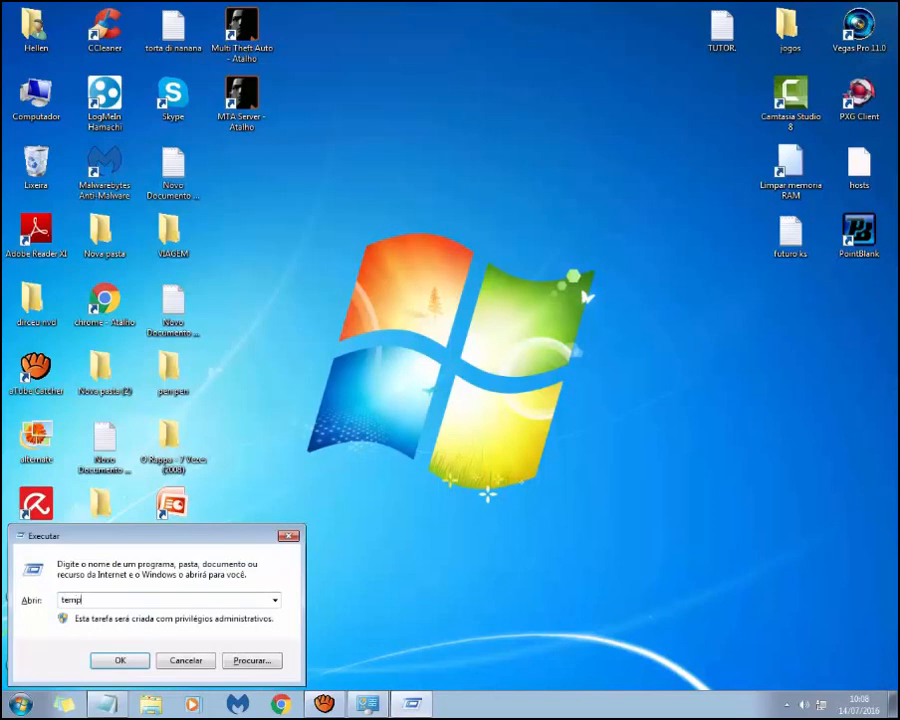
left_click_drag(150, 536, 369, 183)
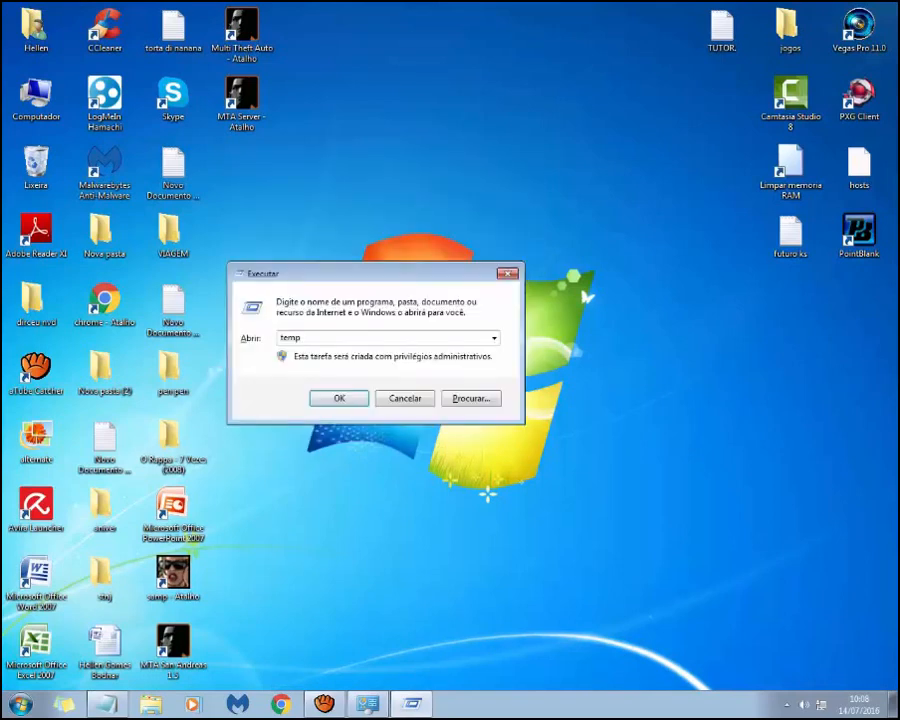
key("Return")
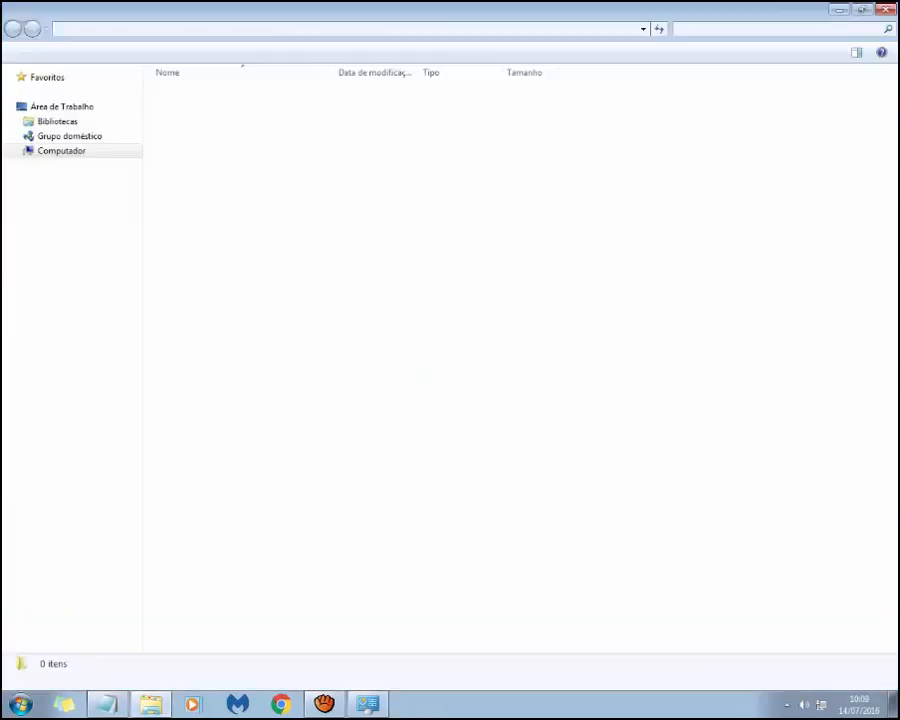
- Permanently delete all items in the Windows Temp folder and confirm the deletion
left_click_drag(373, 472, 373, 88)
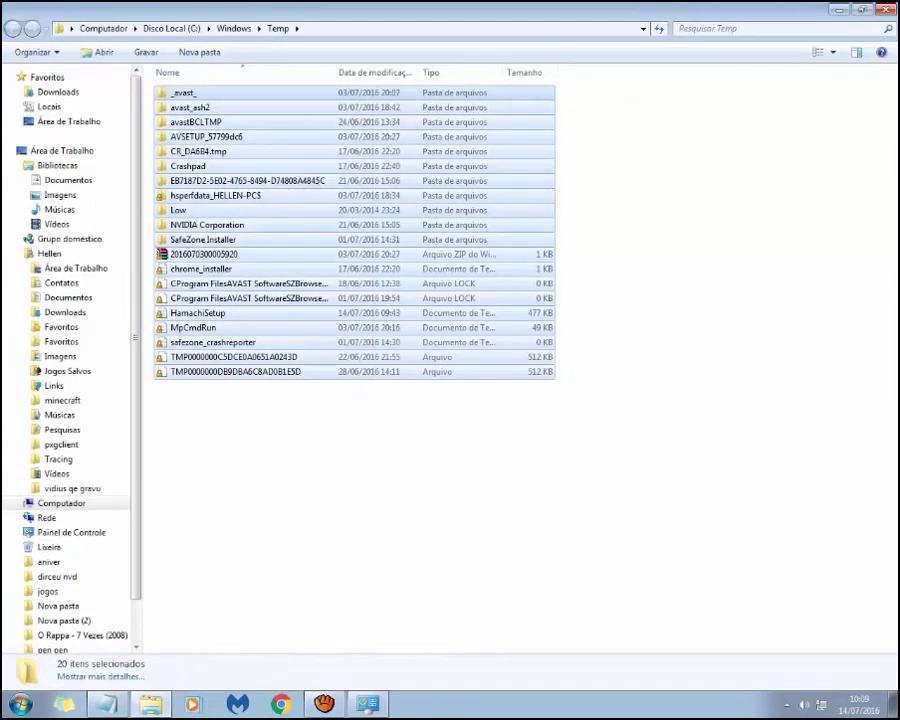
key("shift+Delete")
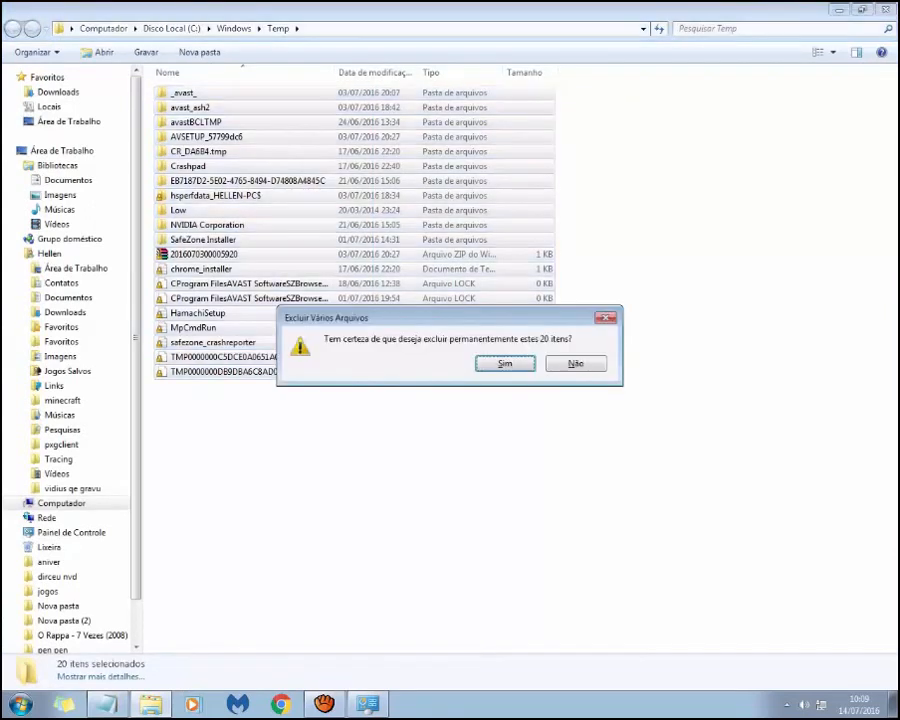
key("Return")
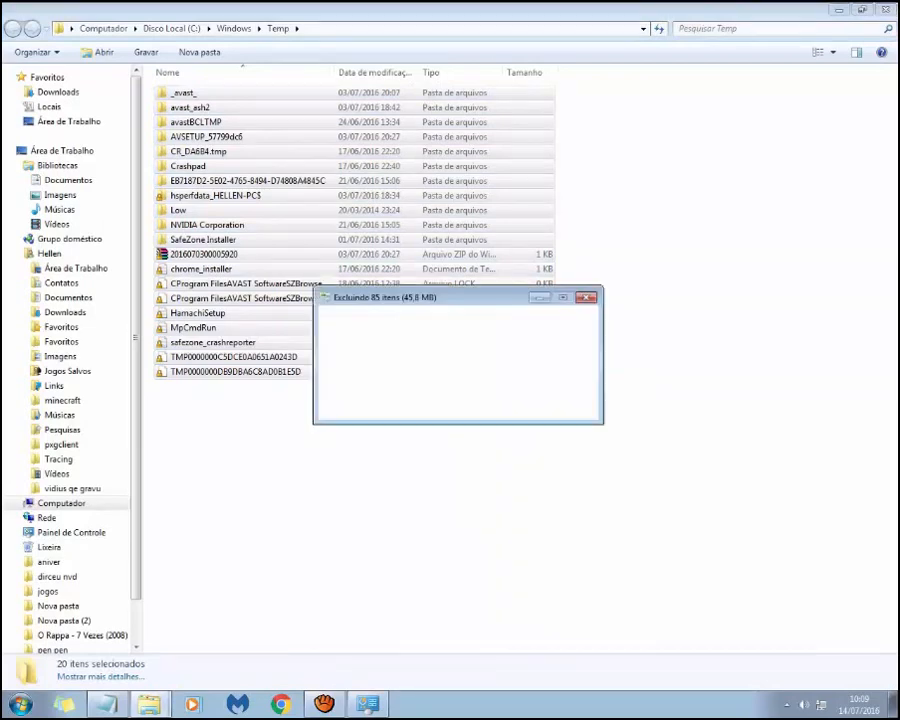
key("Return")
key("Return")
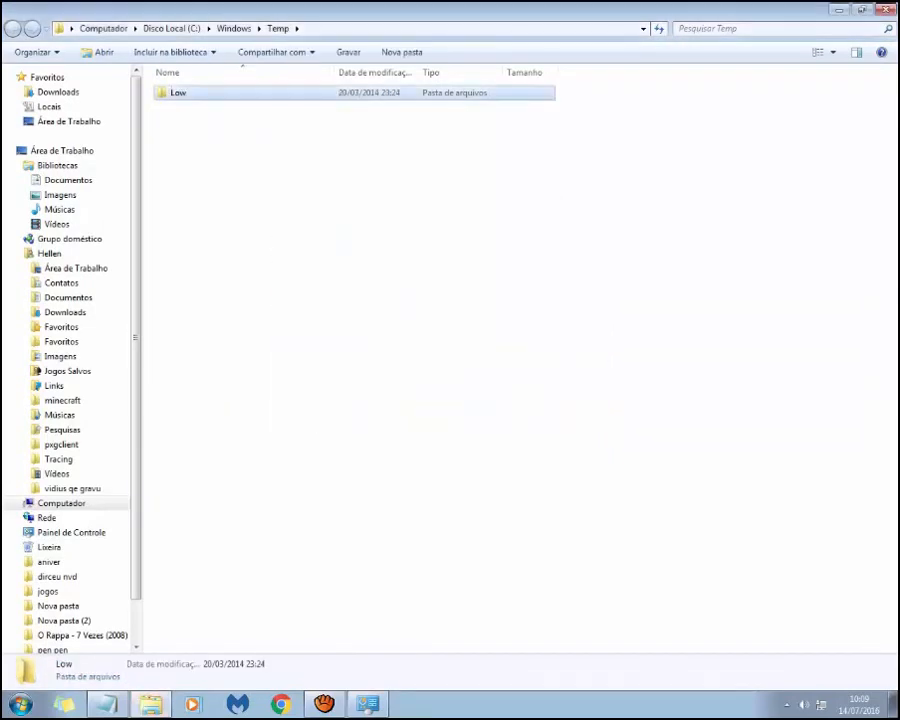
- Check the contents of the remaining Low folder, return to Temp and close the window
left_click(440, 400)
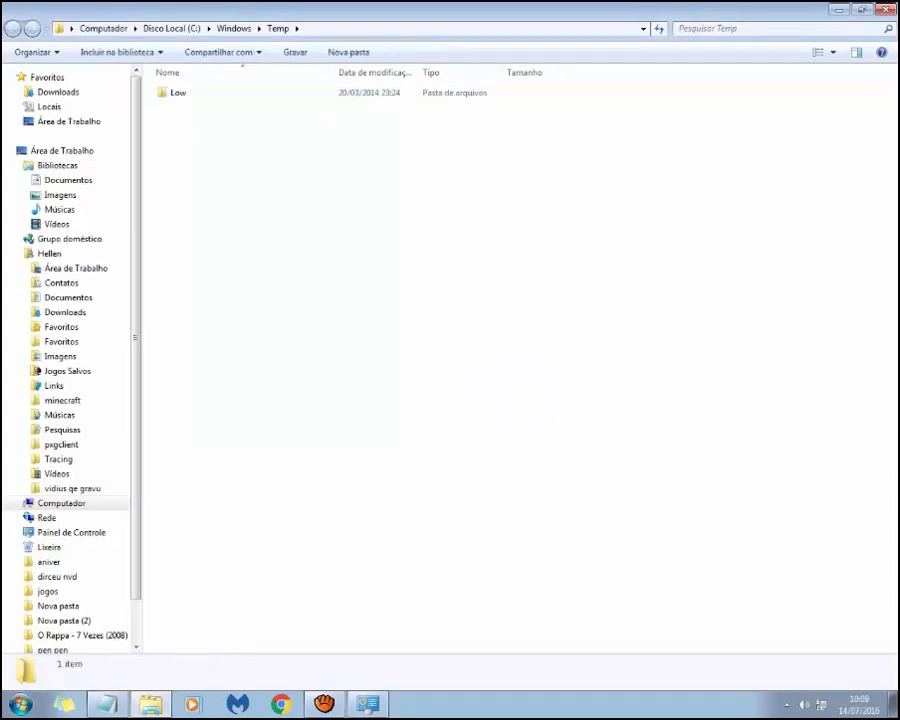
double_click(280, 93)
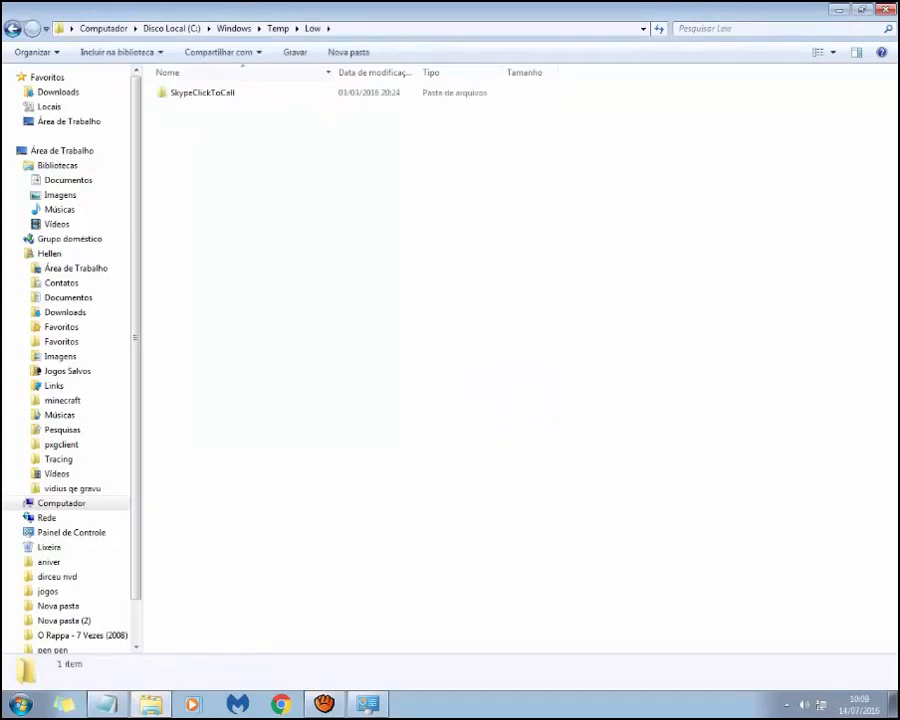
left_click(13, 29)
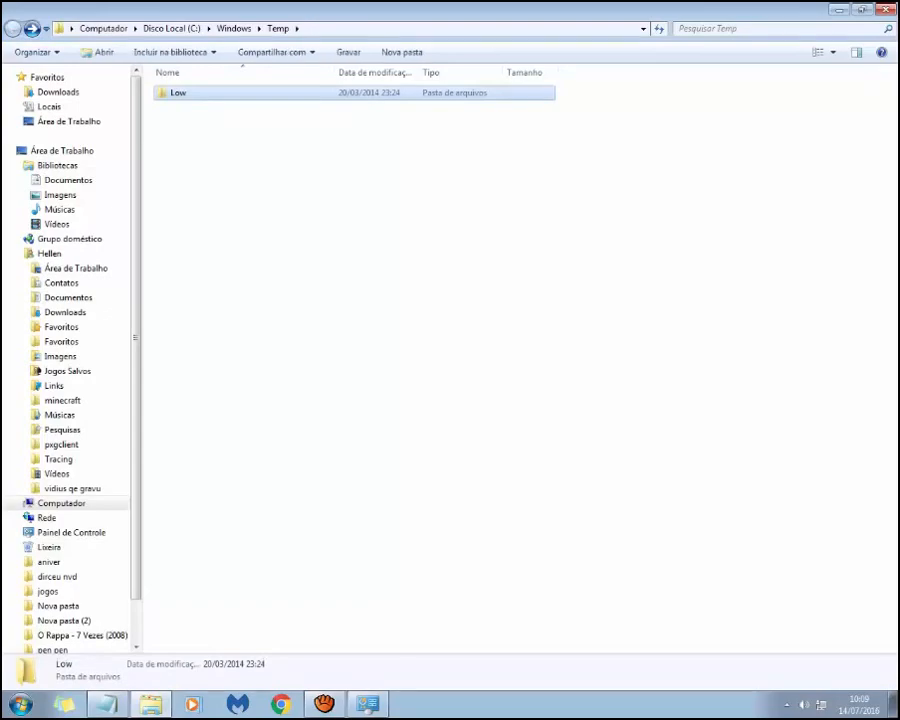
left_click(885, 9)
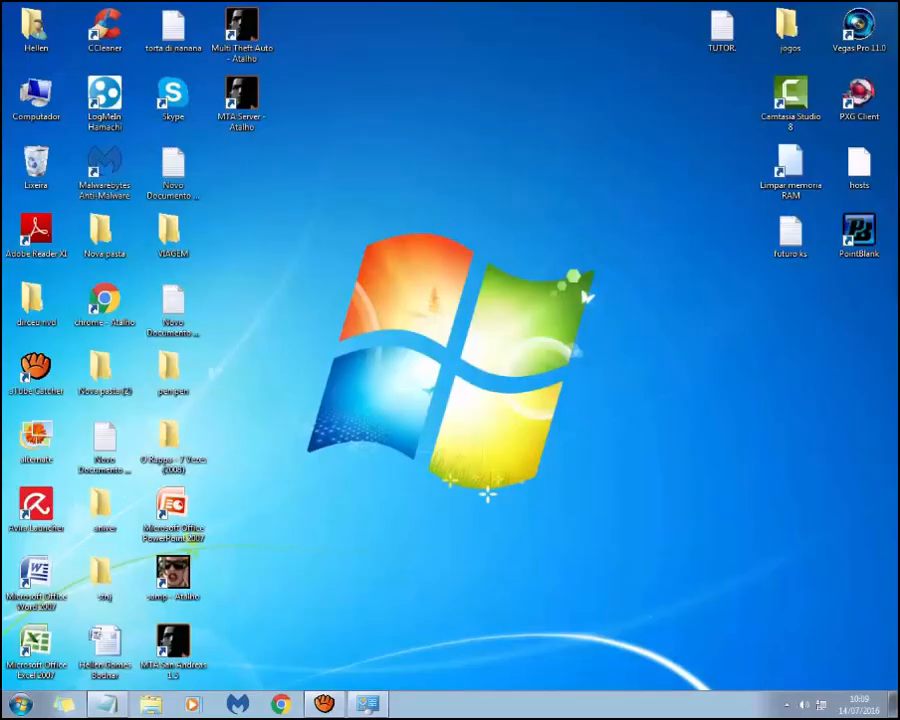
- Open the user profile's temporary files folder by running %temp%
key("super")
key("super")
key("super+r")
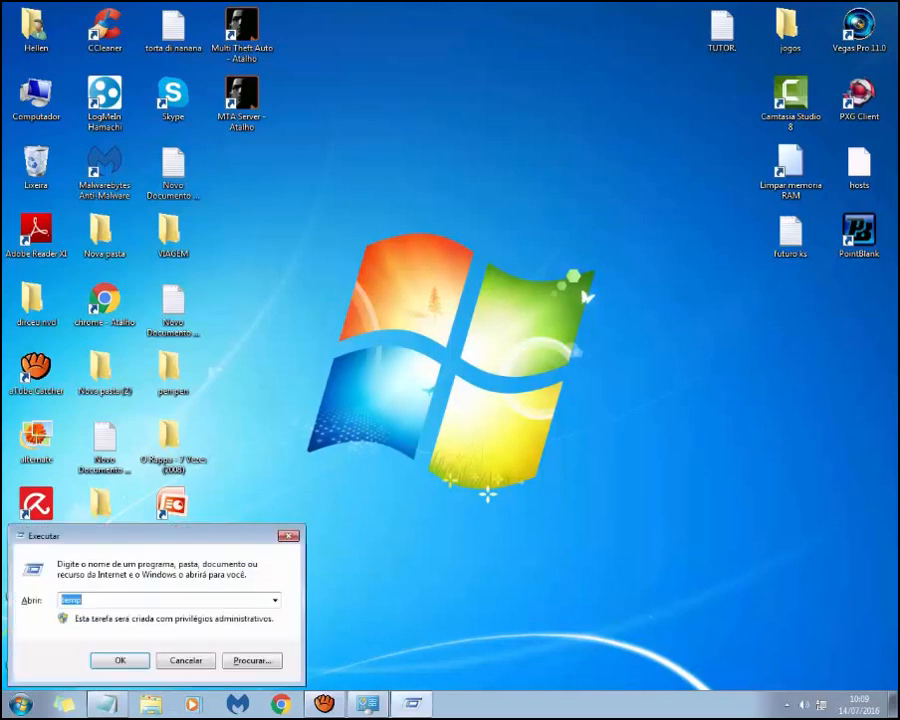
type("%")
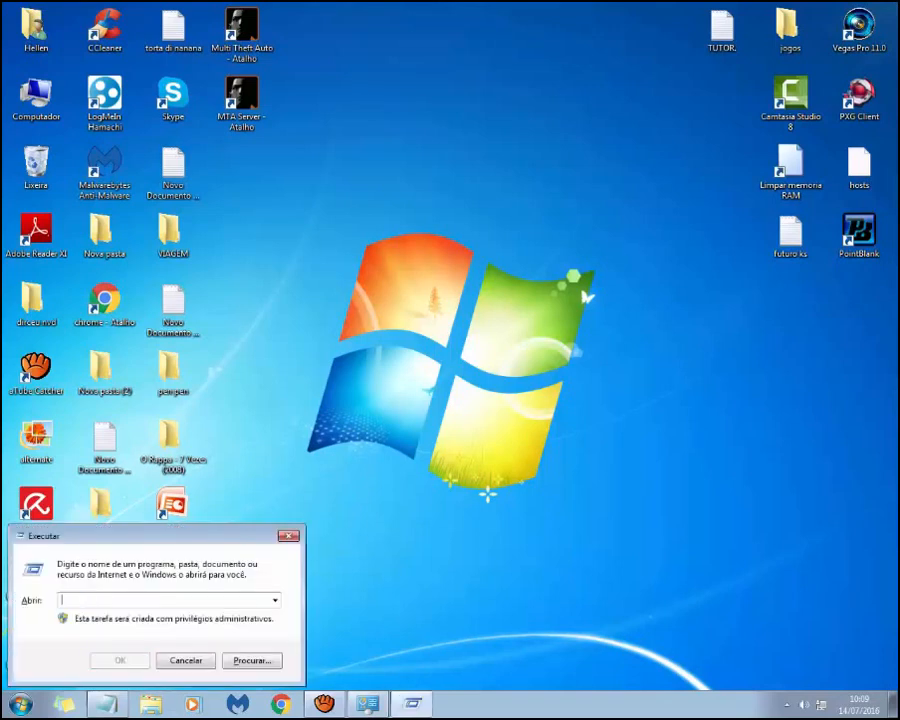
type("temp%")
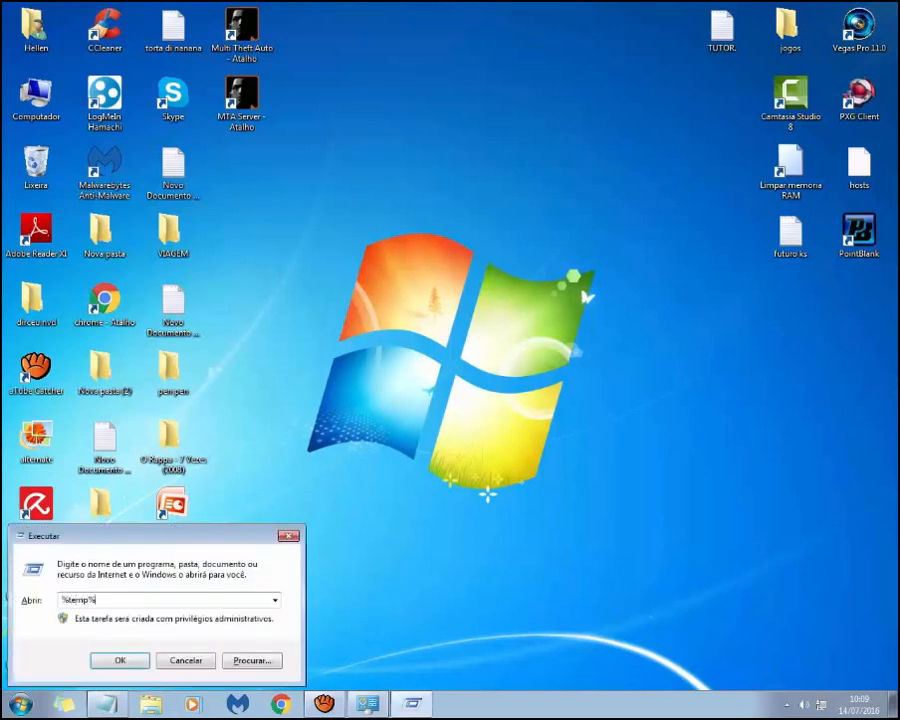
key("Return")
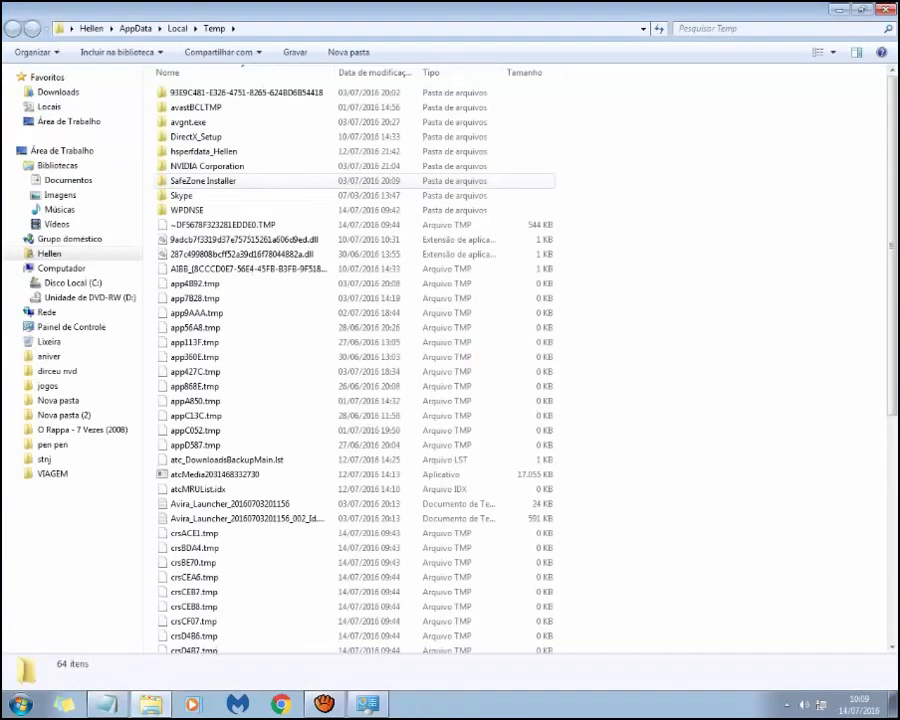
- Permanently delete all items in the user's Temp folder, skipping the files that are in use
scroll(350, 360, "down", 8)
key("ctrl+a")
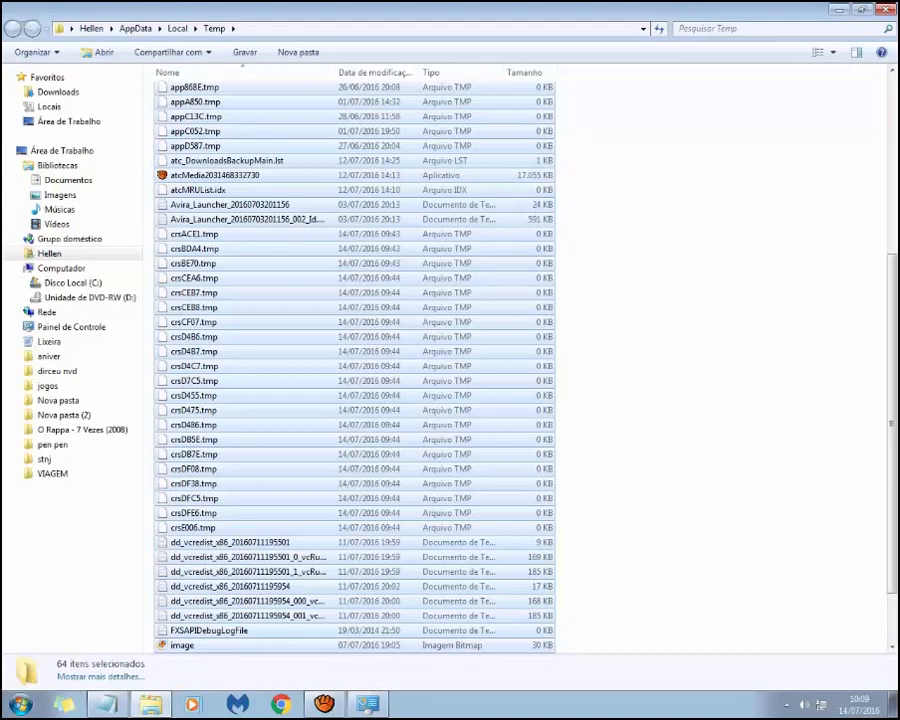
key("shift+Delete")
key("Return")
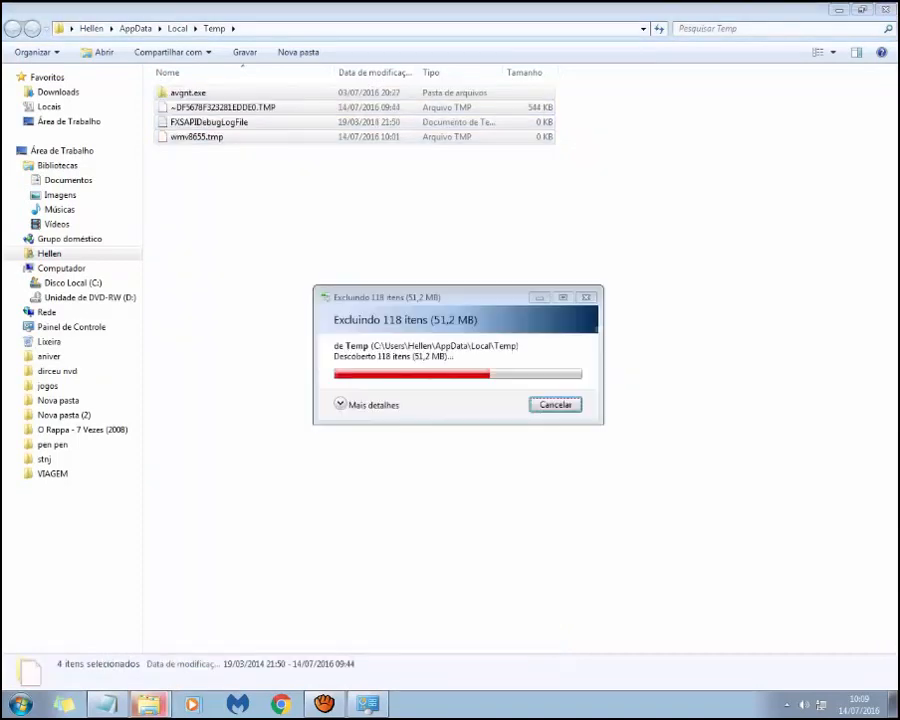
left_click(503, 414)
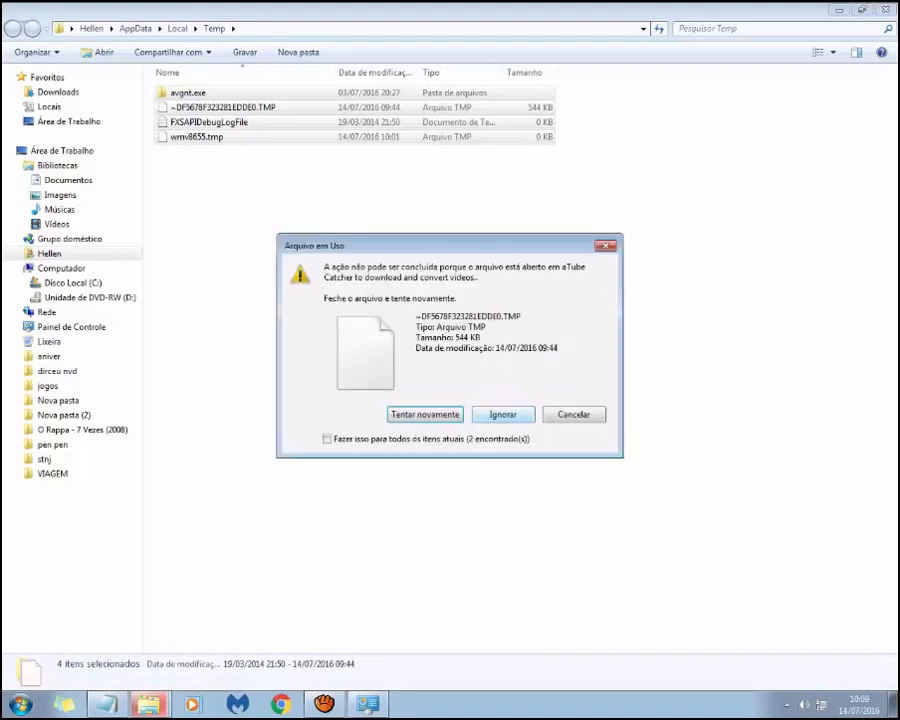
left_click(503, 414)
left_click(506, 414)
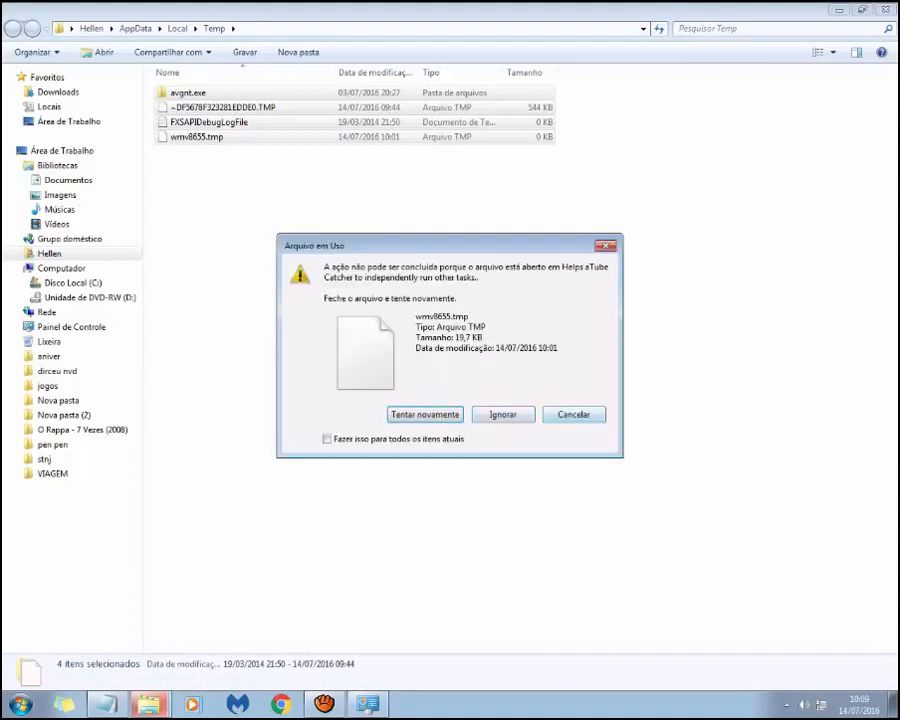
left_click(503, 414)
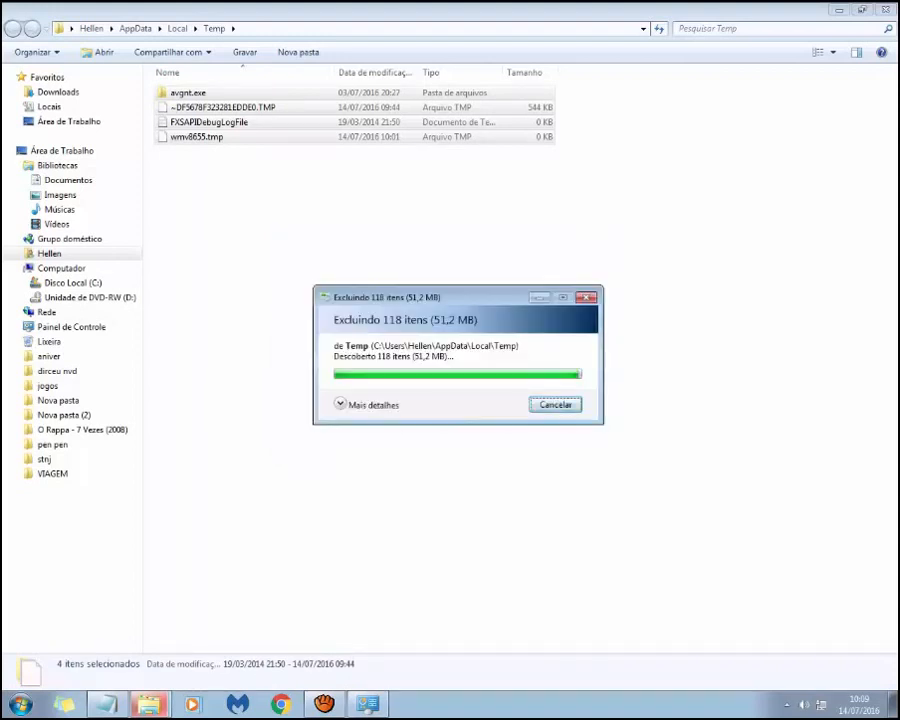
left_click(503, 414)
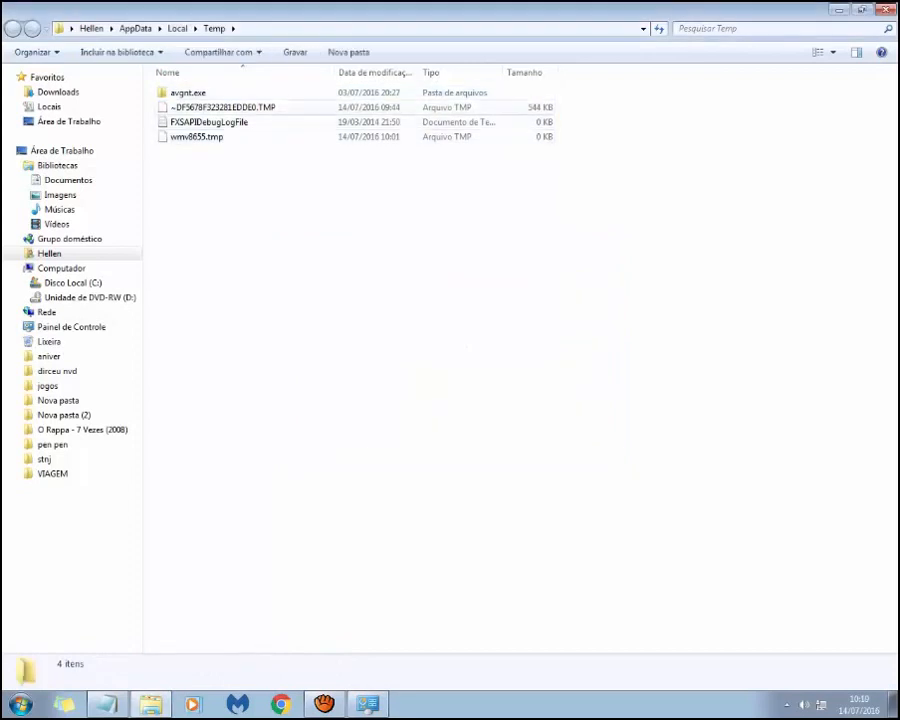
- Try to permanently delete the avgnt.exe folder left in the user's Temp folder
left_click(190, 93)
key("shift+Delete")
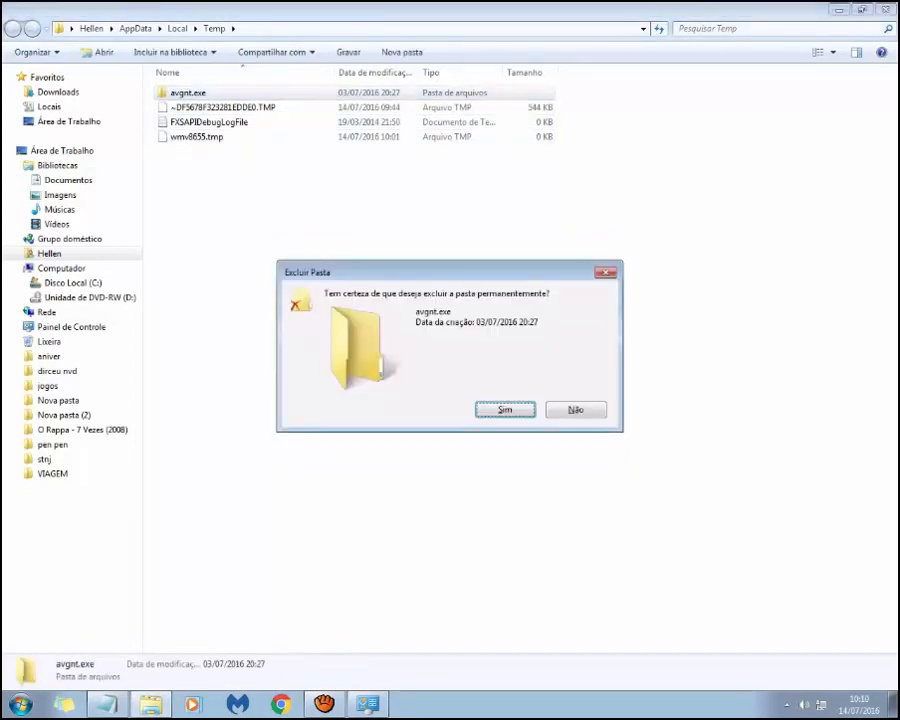
key("Return")
left_click(605, 245)
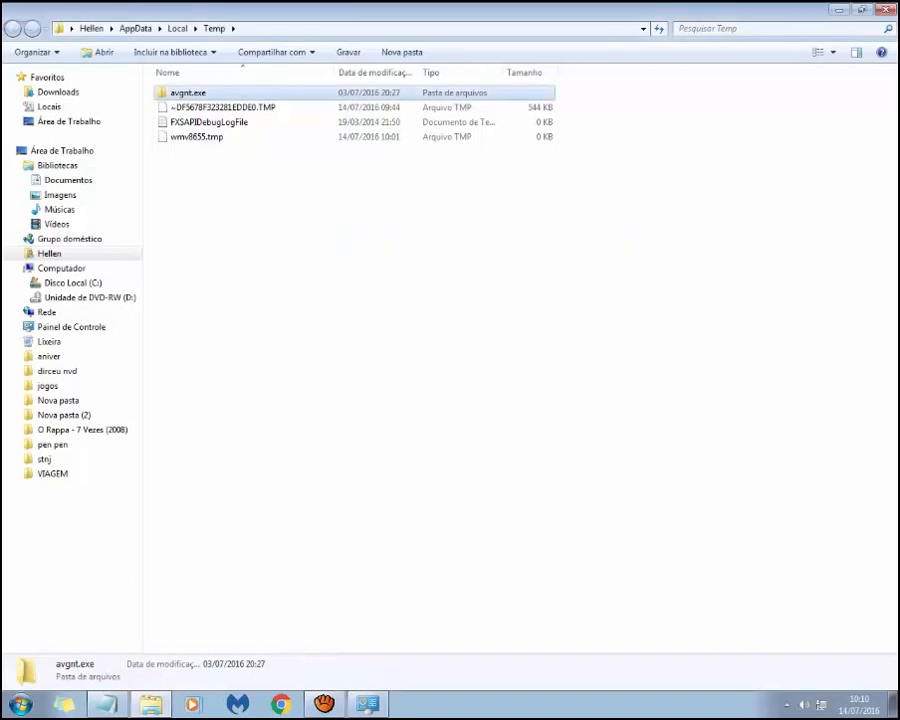
left_click_drag(326, 223, 262, 84)
left_click(334, 222)
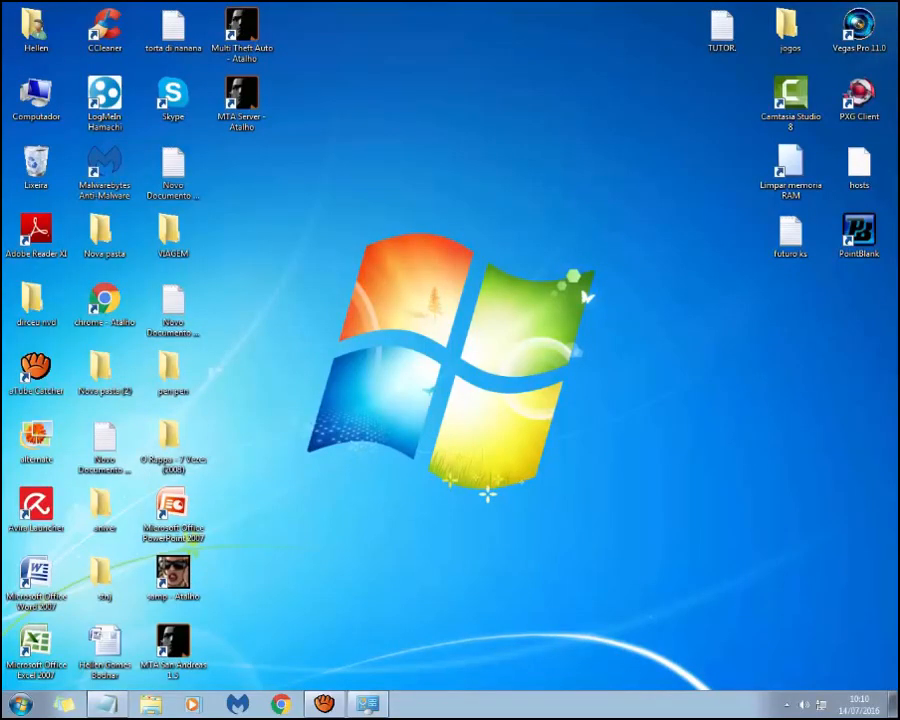
- Open the Windows Prefetch folder by running the command prefetch
key("super+r")
key("BackSpace")
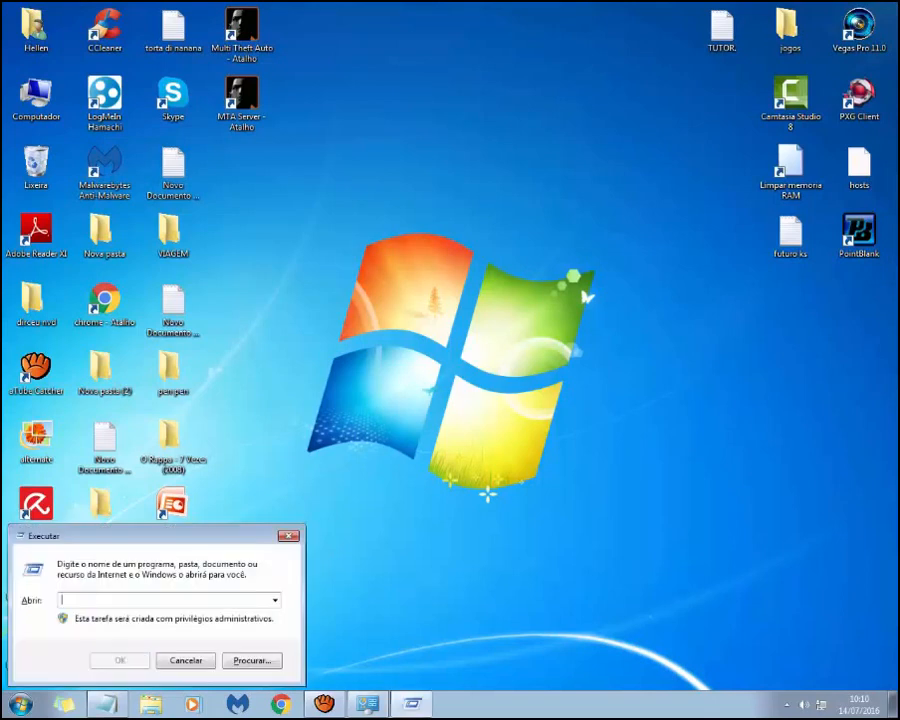
type("prefetch")
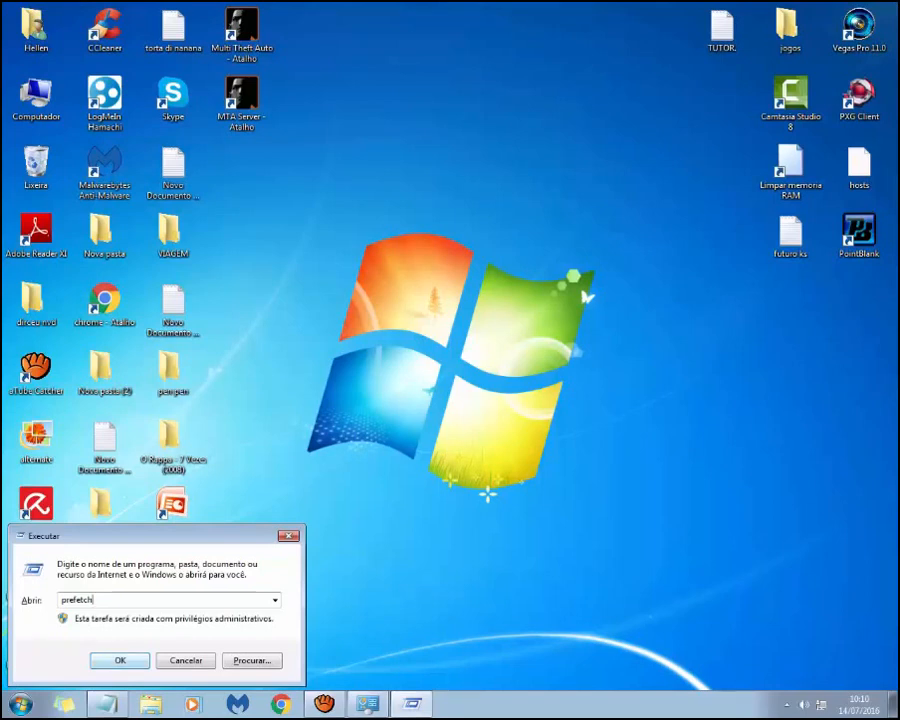
key("Return")
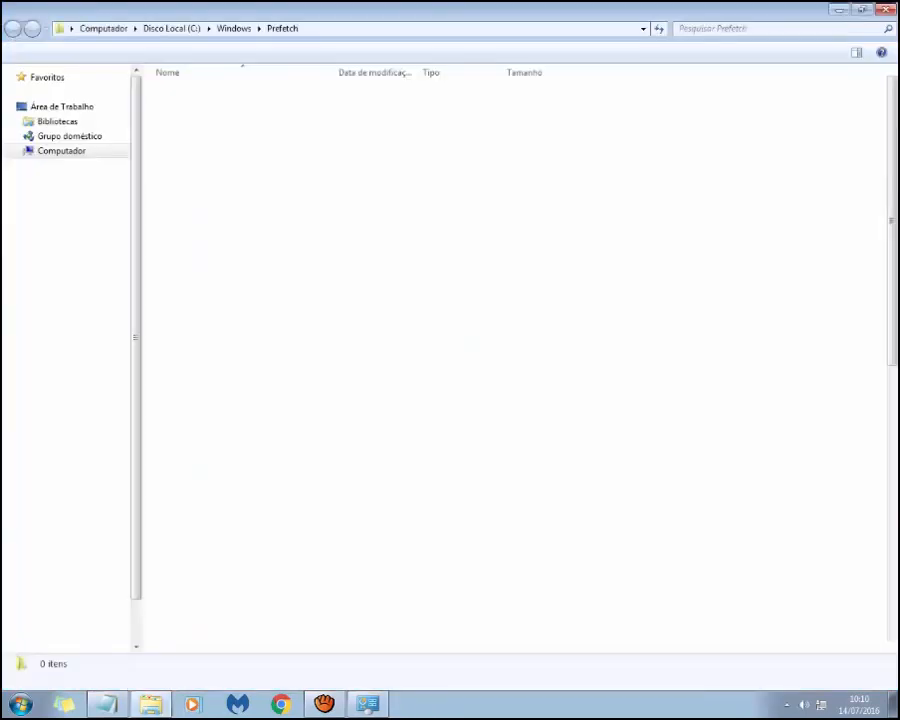
- Permanently delete everything in the Prefetch folder and close its window
key("ctrl+a")
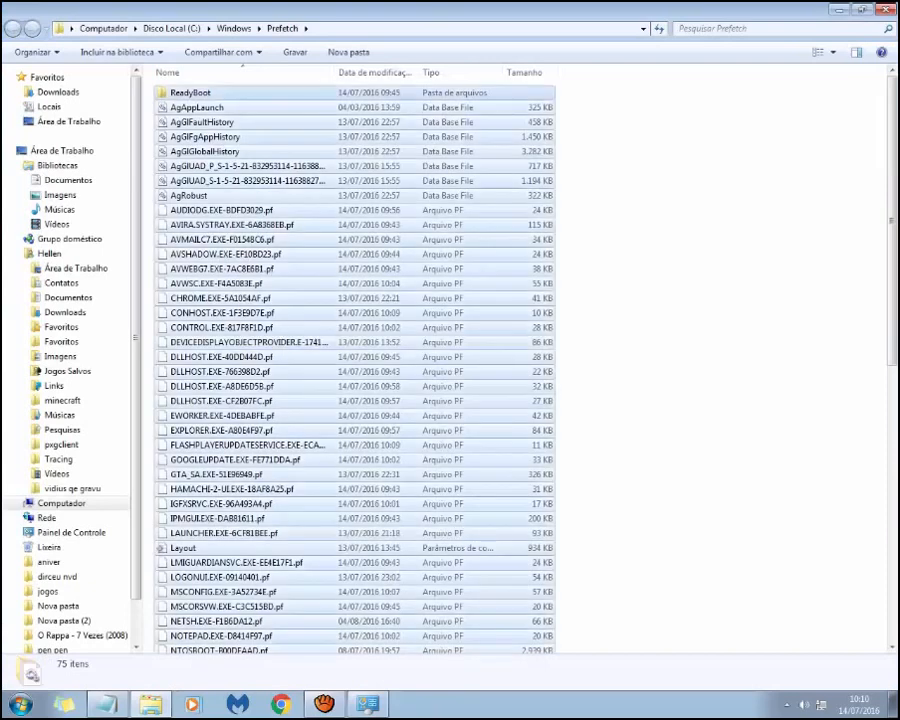
key("shift+Delete")
key("Return")
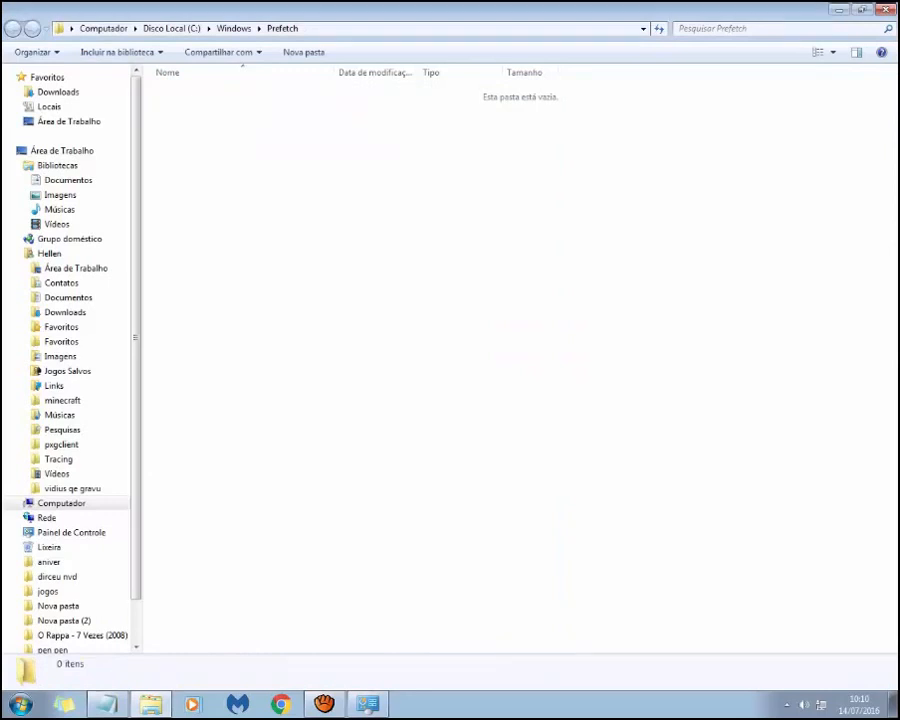
right_click(437, 267)
left_click(478, 322)
left_click(886, 9)
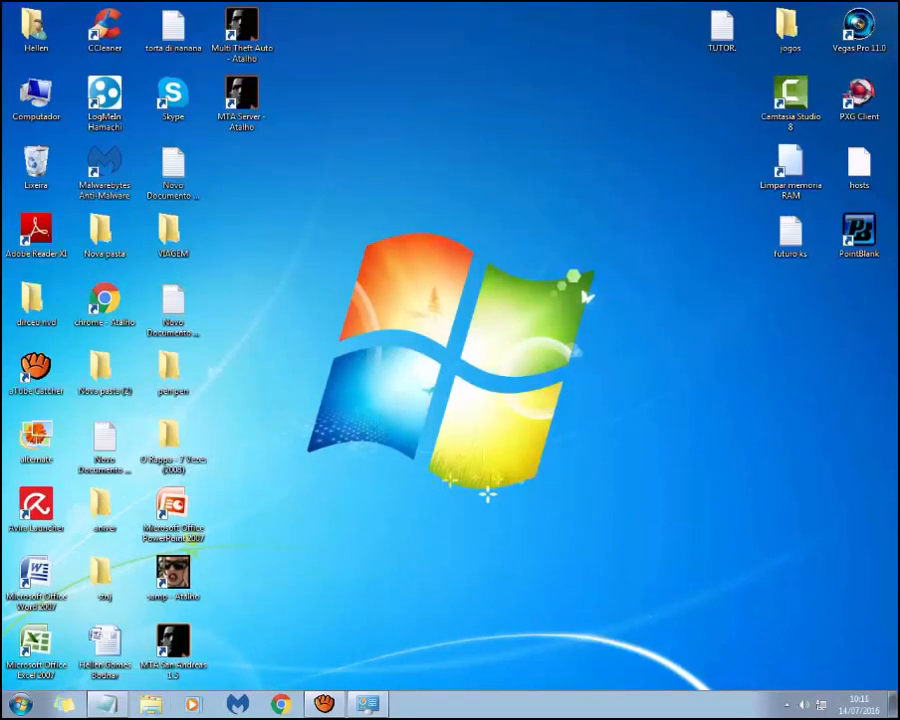
- Open the properties of the local disk C: from the Computer window
left_click(20, 705)
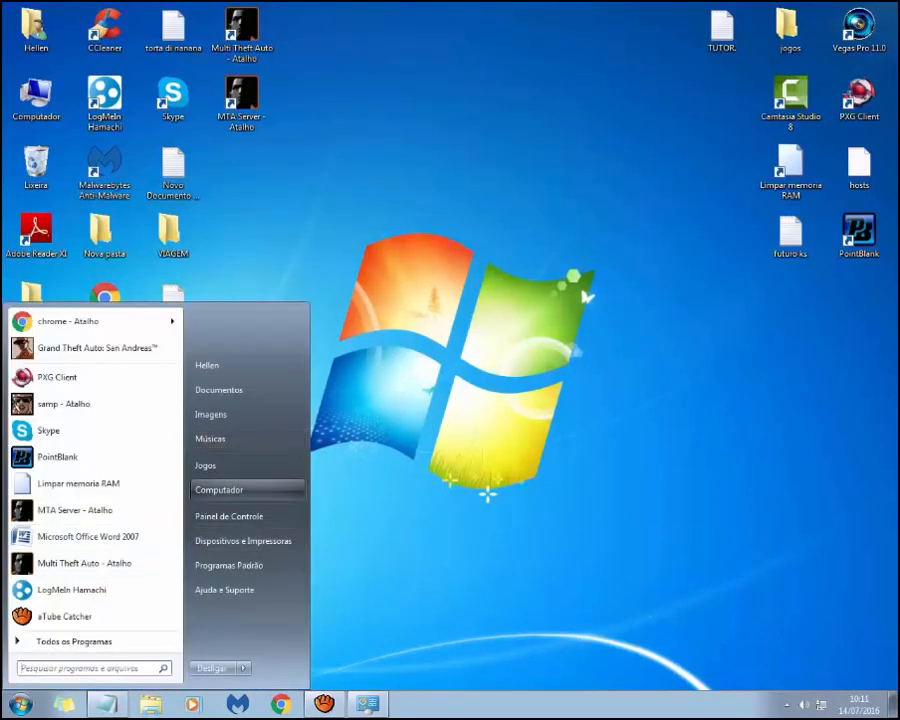
left_click(219, 489)
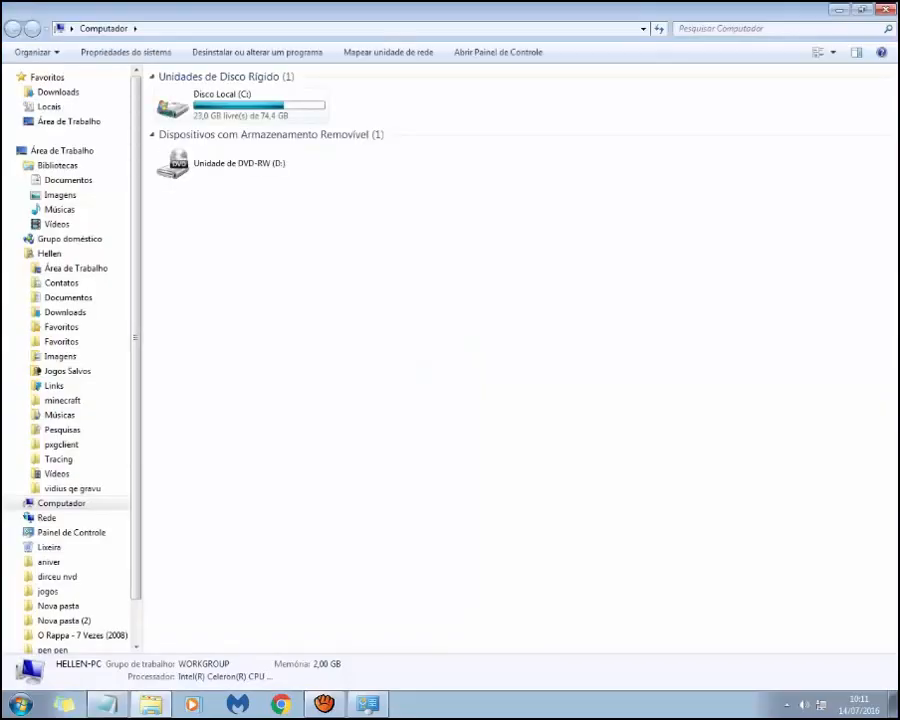
left_click(240, 105)
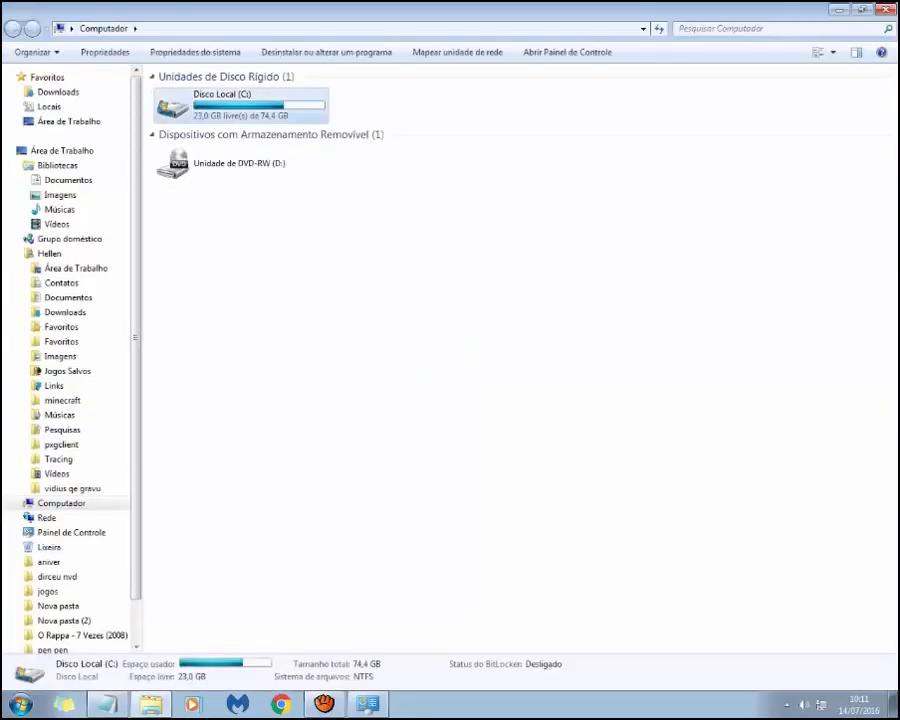
right_click(212, 97)
left_click(260, 365)
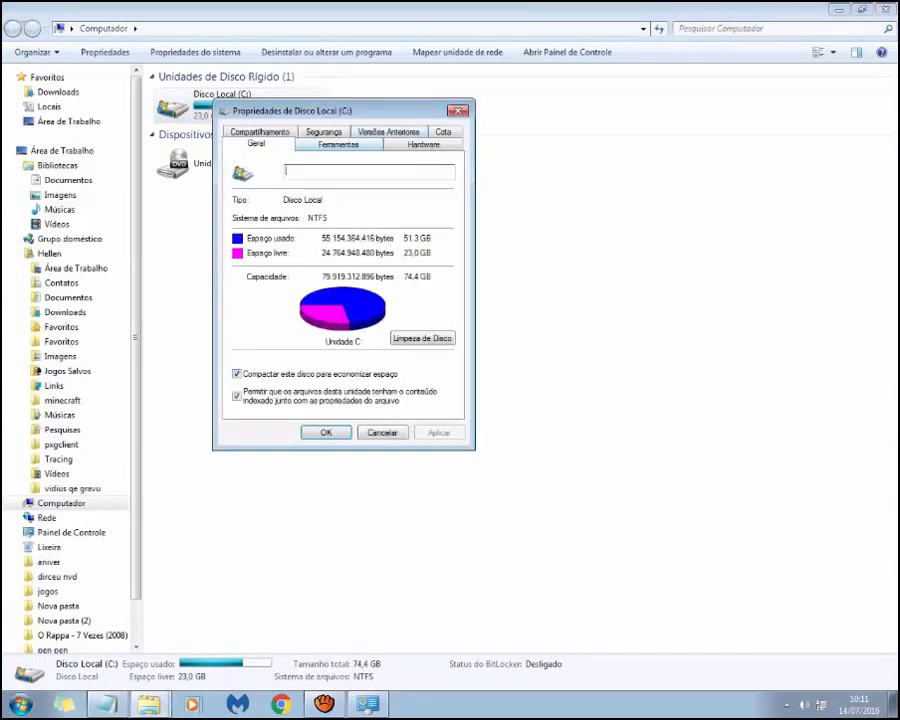
- Start defragmenting drive C: with the Disk Defragmenter launched from the drive's properties
left_click(338, 145)
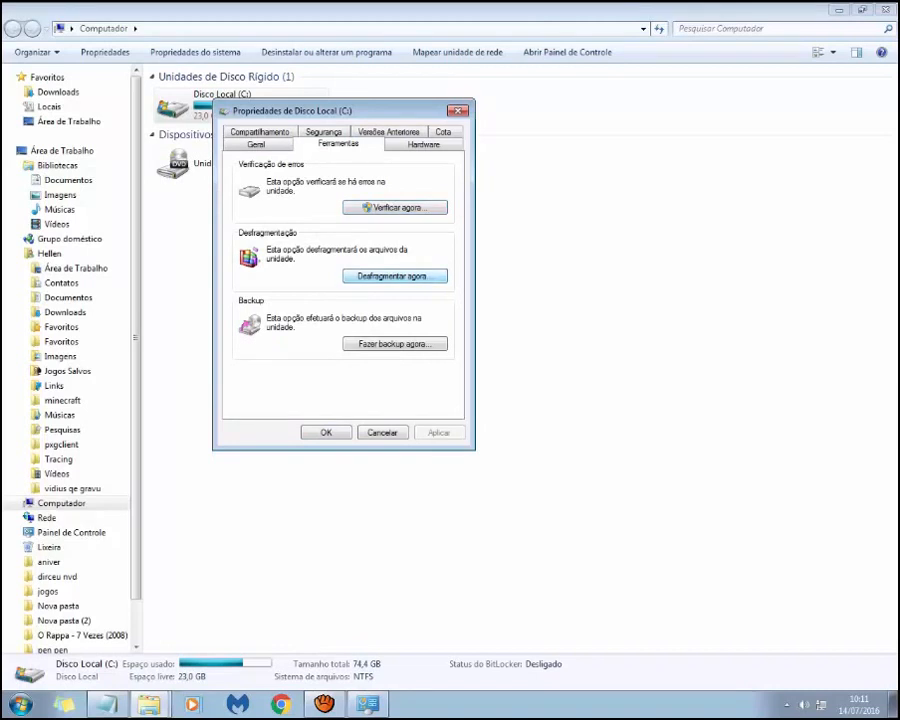
left_click(394, 276)
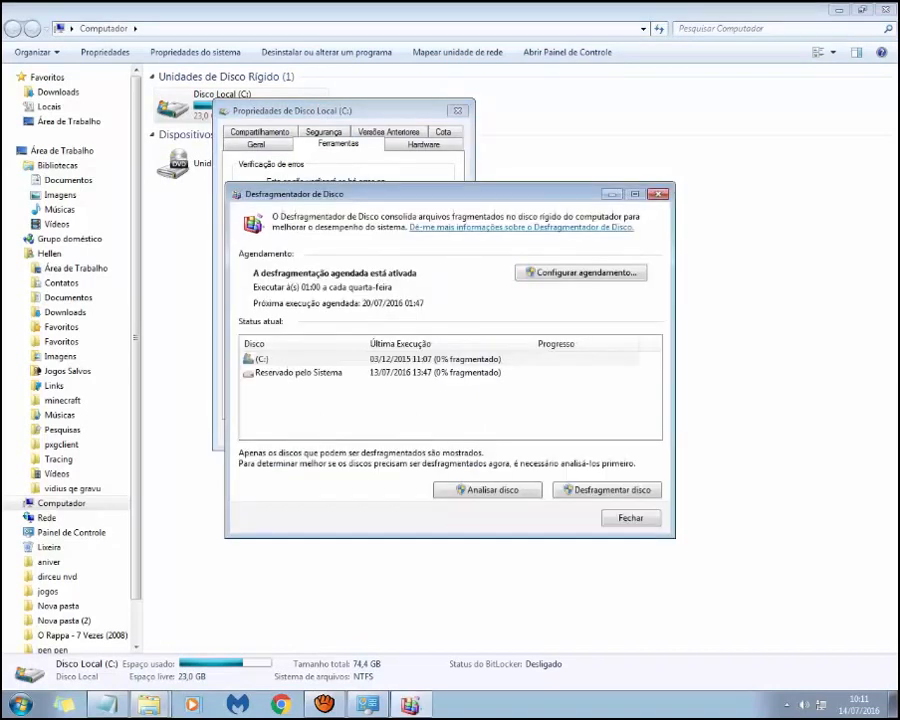
left_click(264, 359)
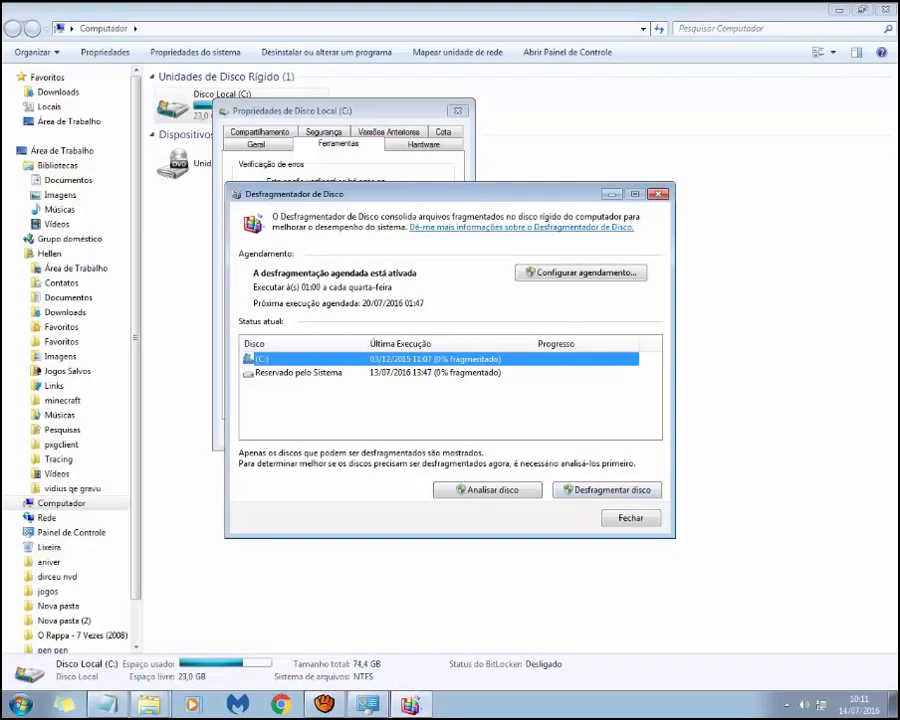
left_click(607, 490)
left_click(264, 359)
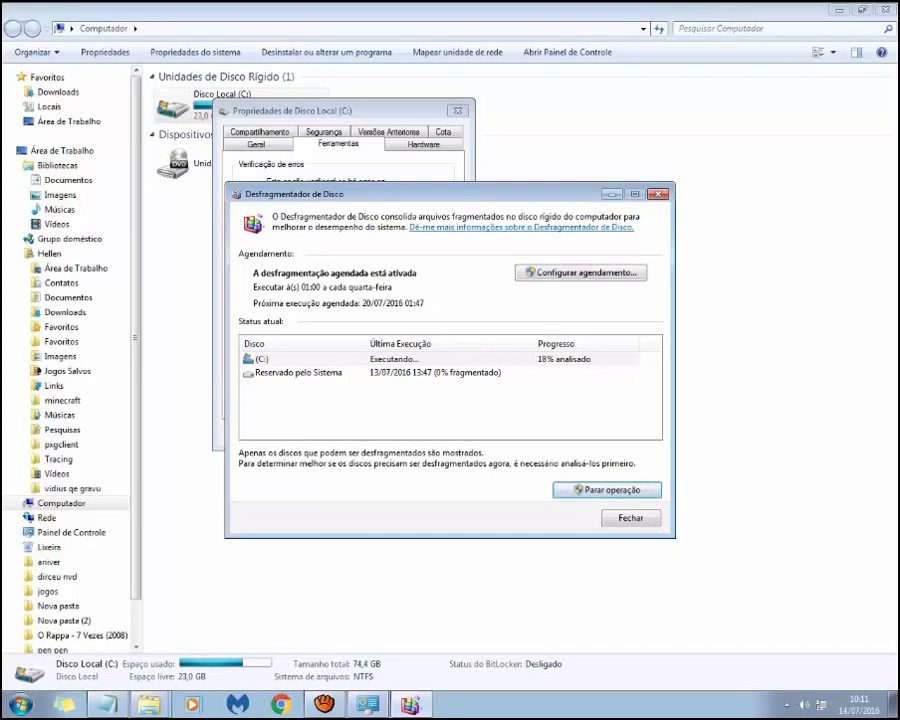
mouse_move(450, 194)
left_mouse_down()
mouse_move(349, 151)
mouse_move(390, 171)
mouse_move(367, 197)
mouse_move(367, 144)
mouse_move(383, 210)
mouse_move(385, 160)
mouse_move(436, 224)
mouse_move(445, 192)
left_mouse_up()
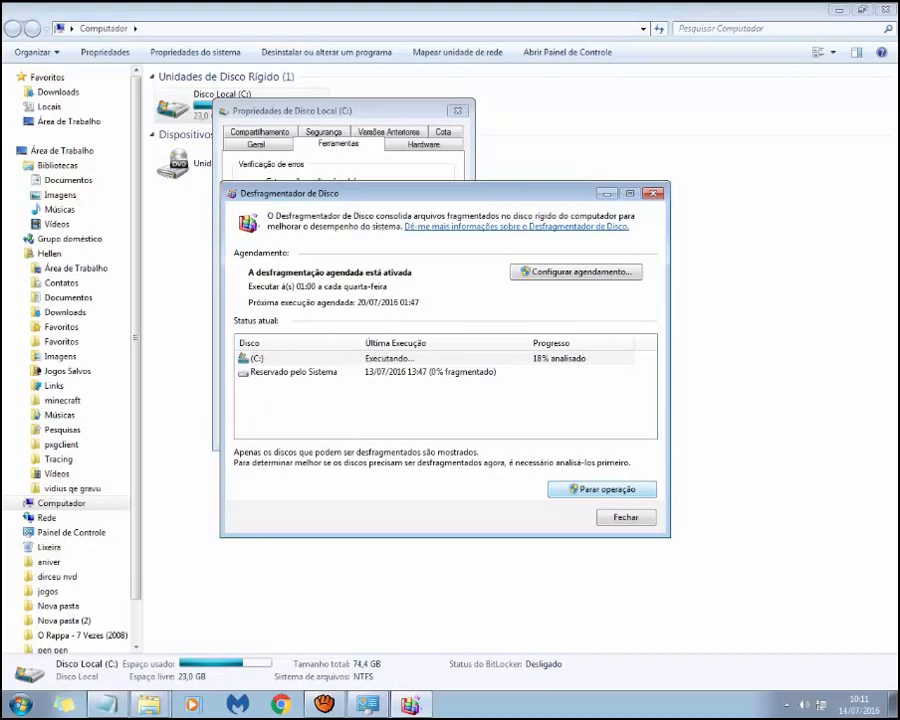
- Stop the running defragmentation and close both the Disk Defragmenter and the drive C: properties
left_click(602, 489)
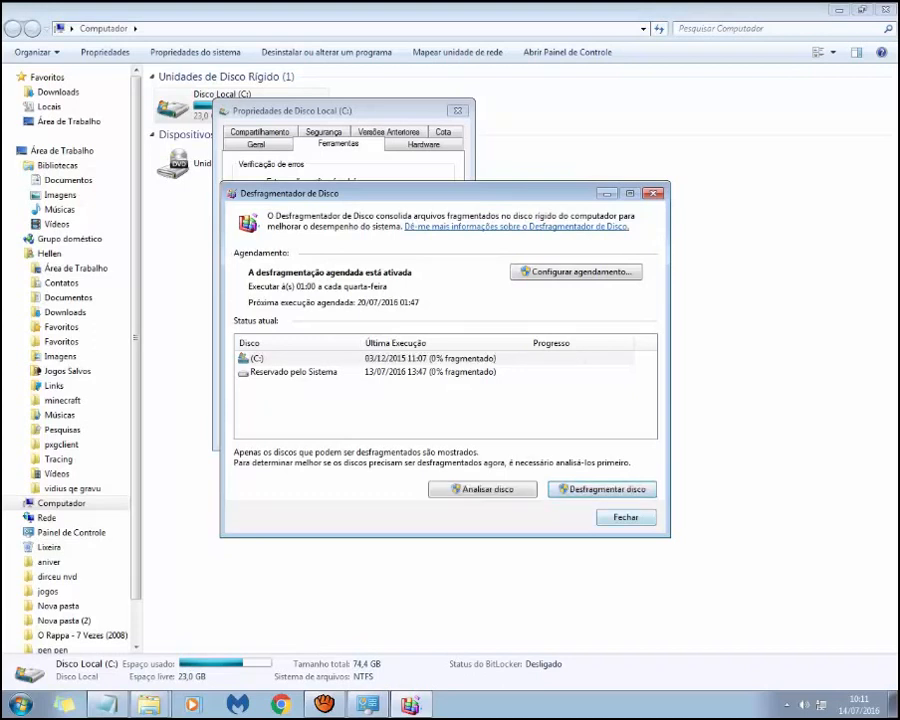
left_click(626, 517)
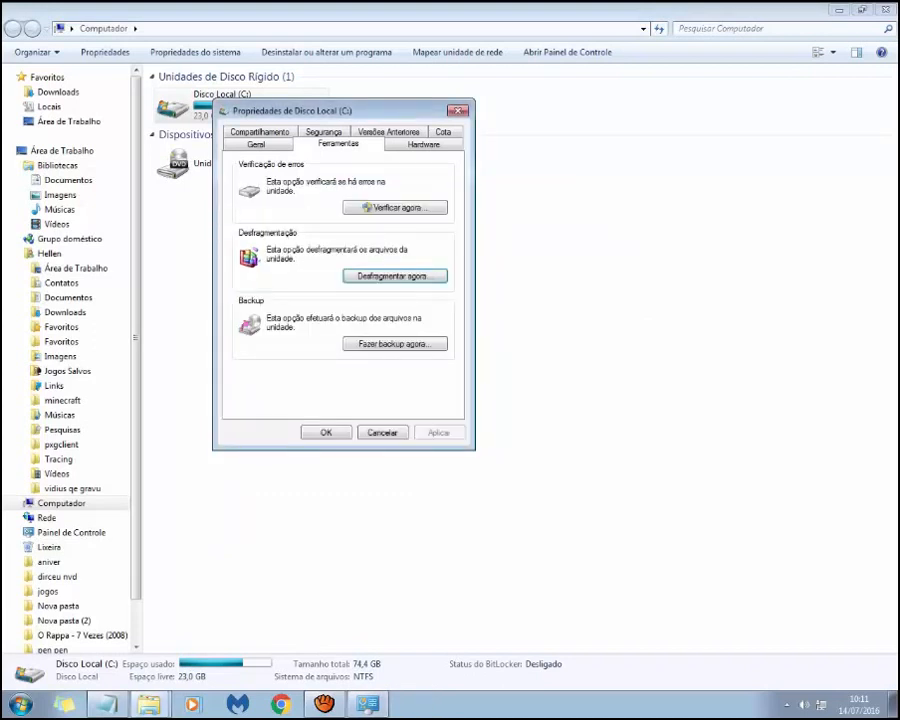
left_click(457, 111)
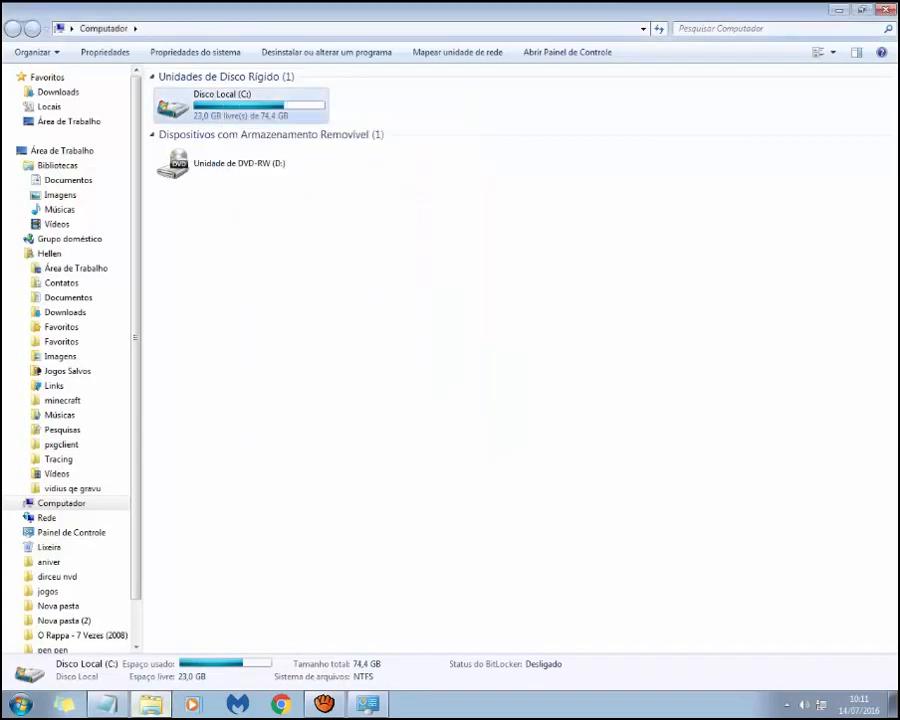
- Switch to the TUTOR notes in Notepad and delete the line "2-desfragmentaçao"
left_click(107, 704)
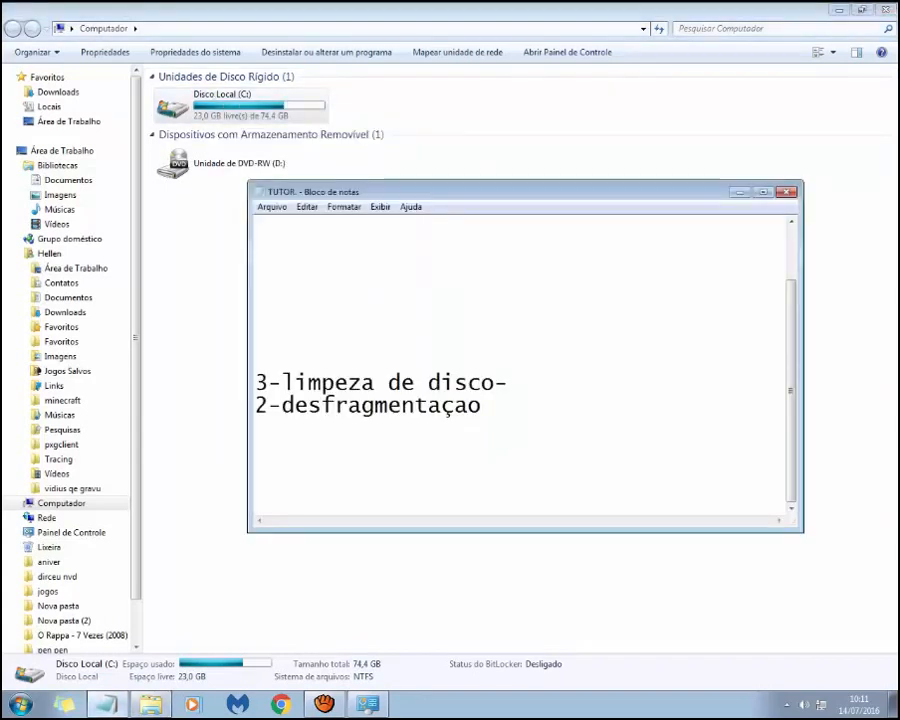
left_click_drag(495, 405, 256, 405)
key("BackSpace")
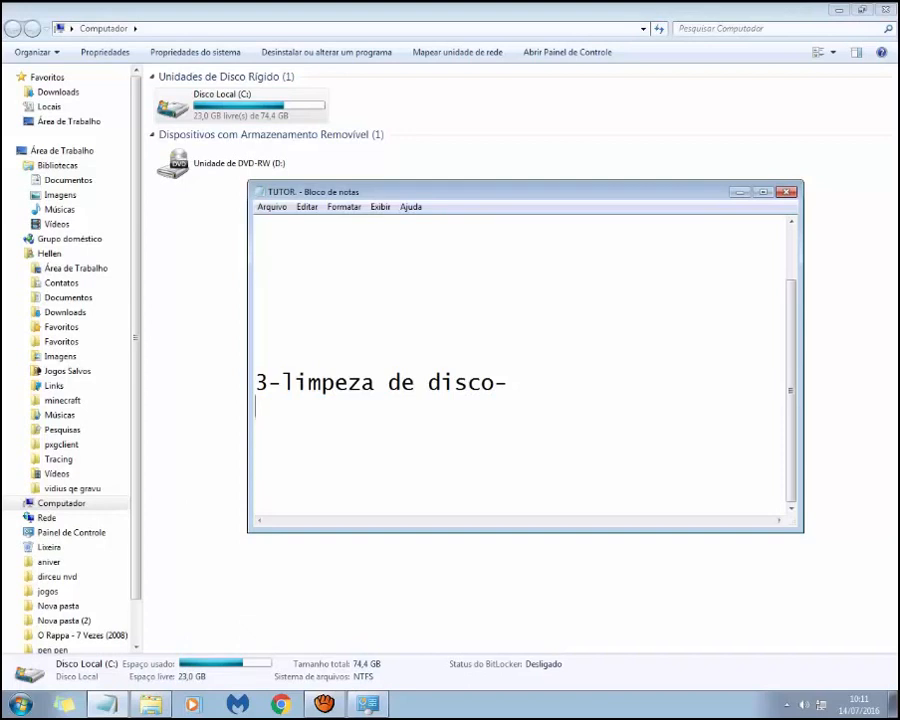
left_click_drag(510, 405, 307, 383)
left_click(441, 384)
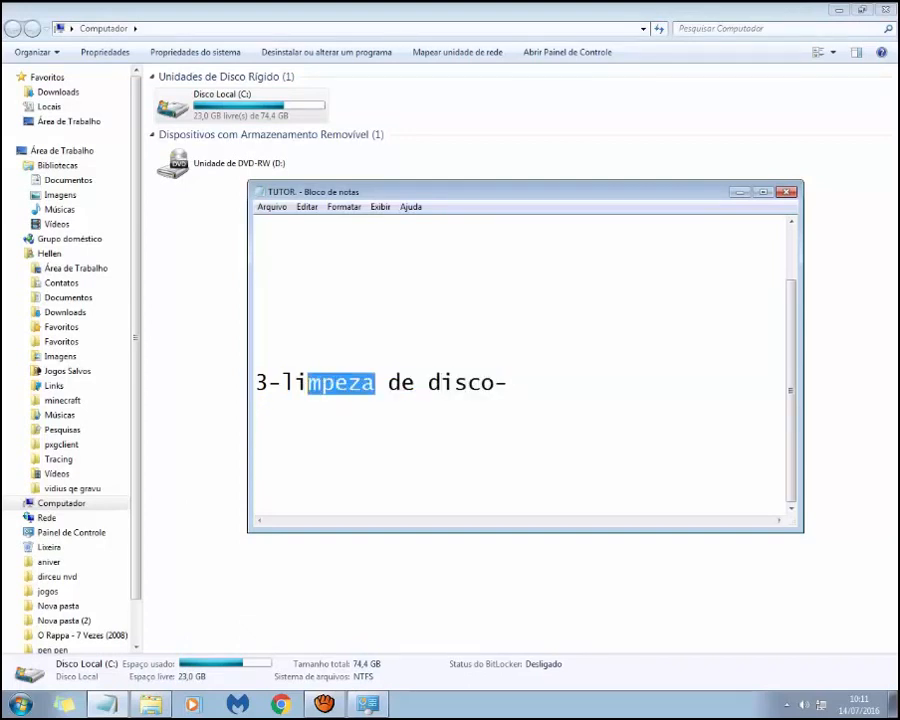
- Minimize the TUTOR notes without saving them and close the Computer window
key("alt+F4")
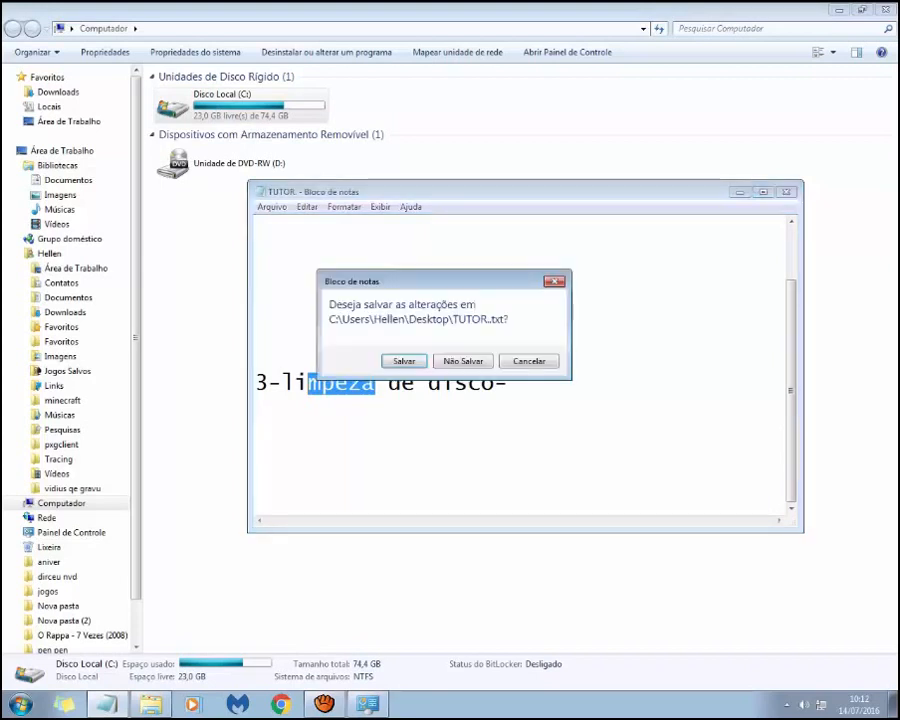
key("Escape")
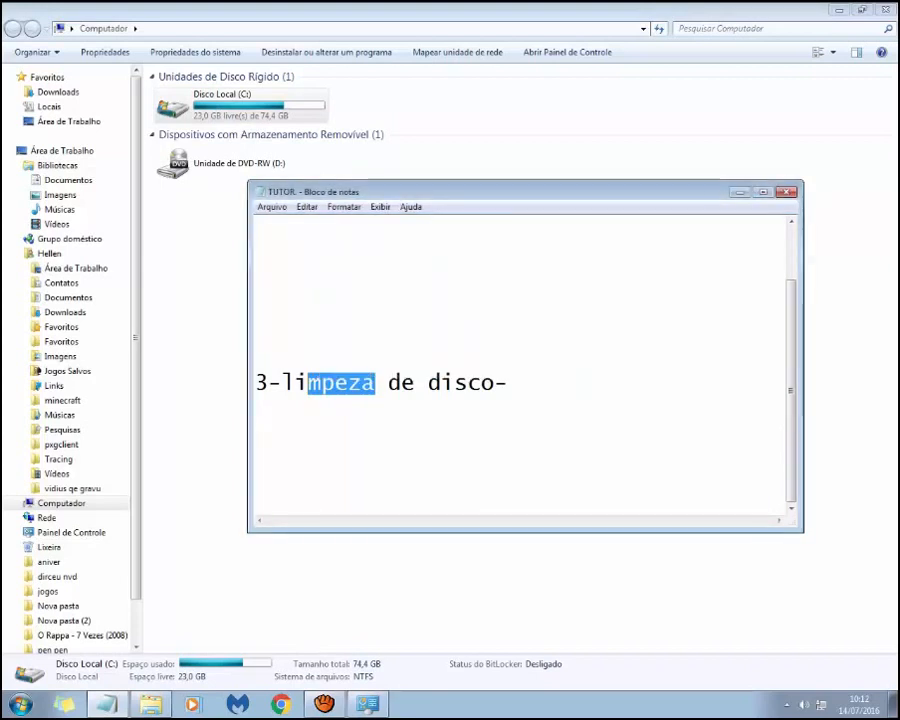
left_click(740, 192)
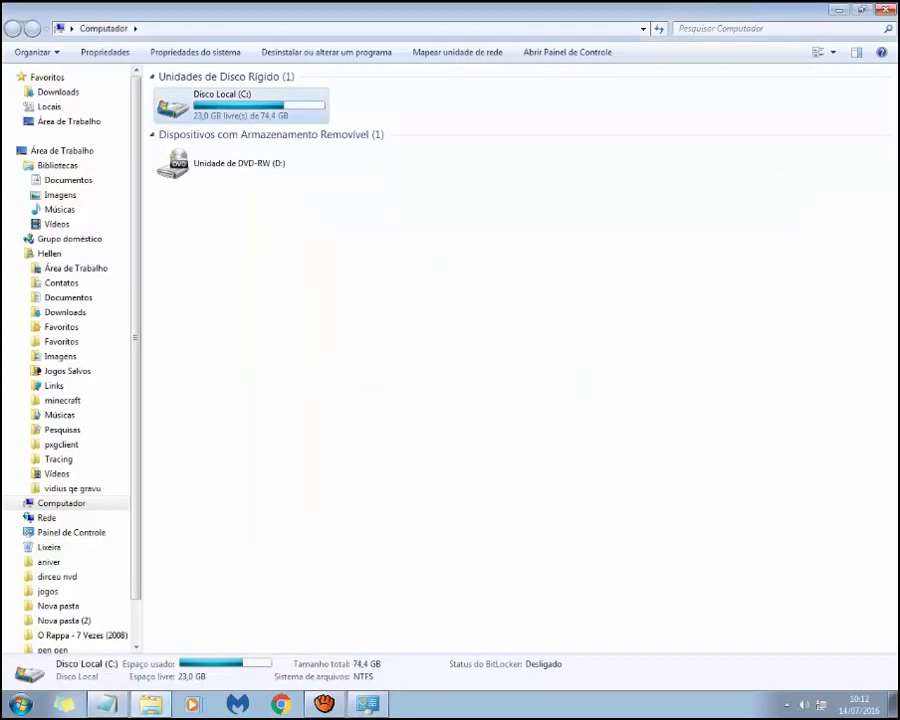
left_click(886, 9)
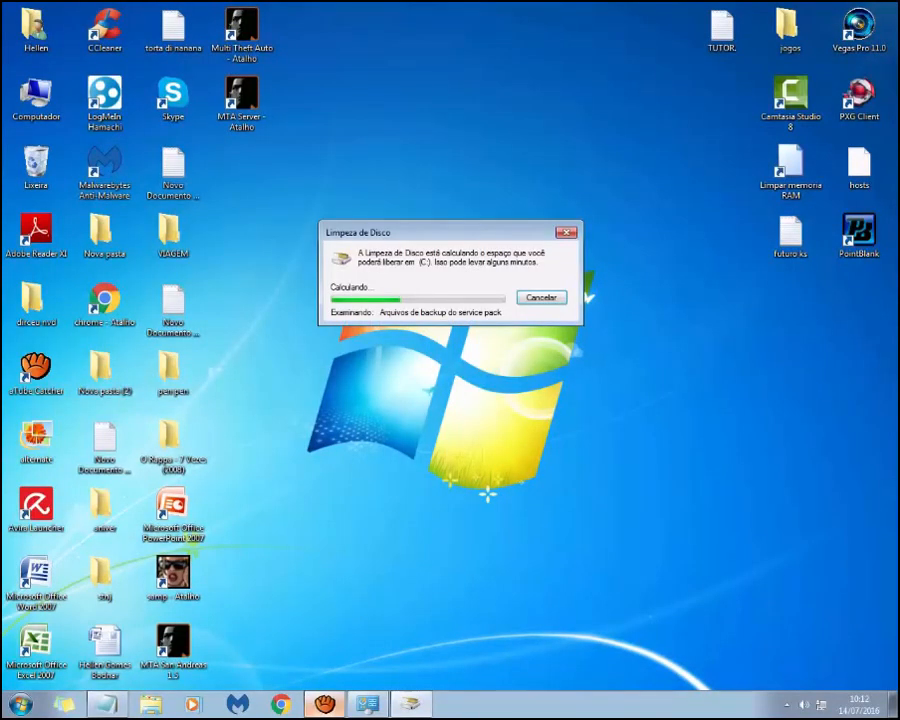
- Review the ticked file types in Disk Cleanup for drive C: and run the cleanup, confirming the file deletion
left_click(324, 704)
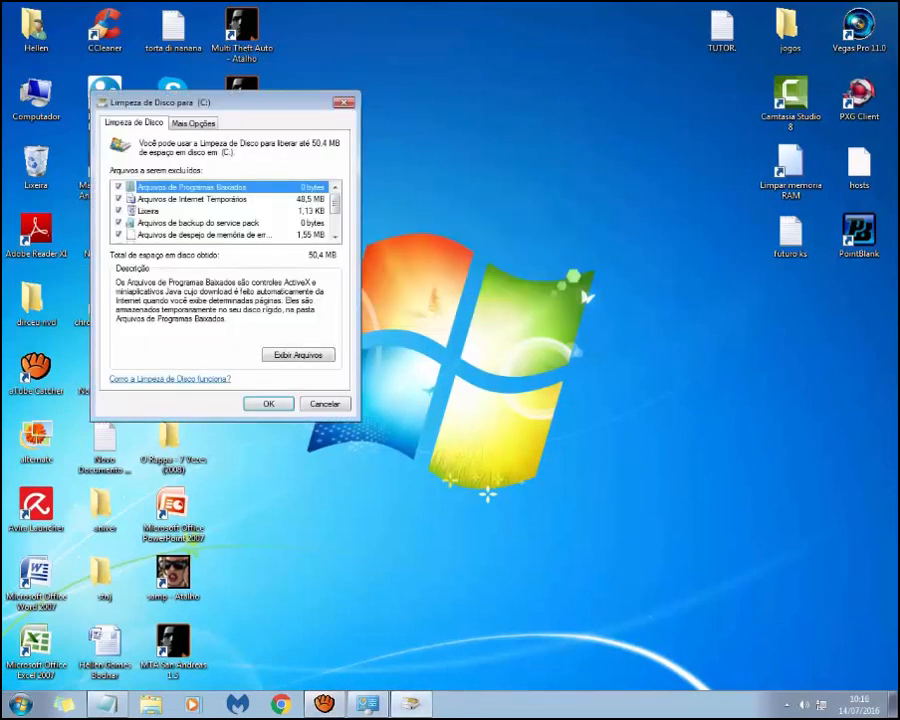
scroll(225, 210, "down", 2)
scroll(225, 210, "up", 2)
scroll(225, 210, "down", 2)
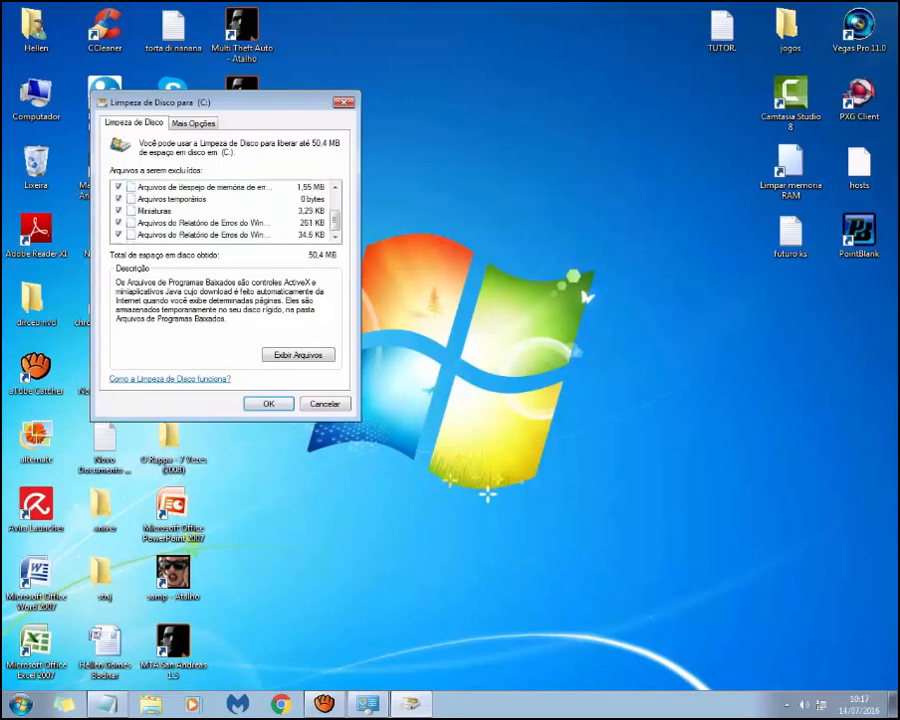
scroll(225, 210, "up", 2)
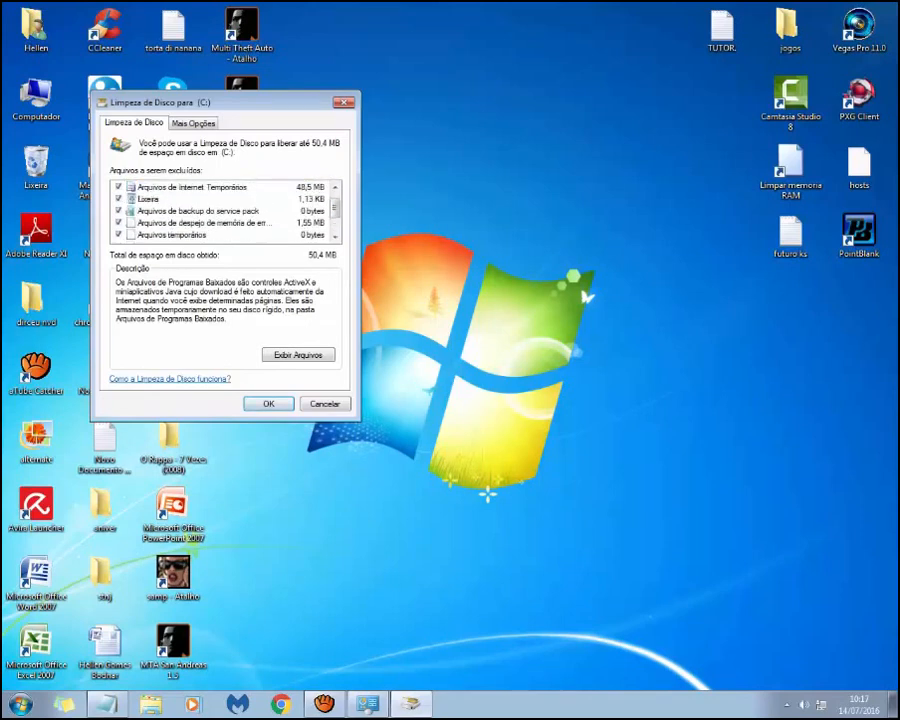
scroll(225, 210, "down", 2)
scroll(225, 210, "up", 2)
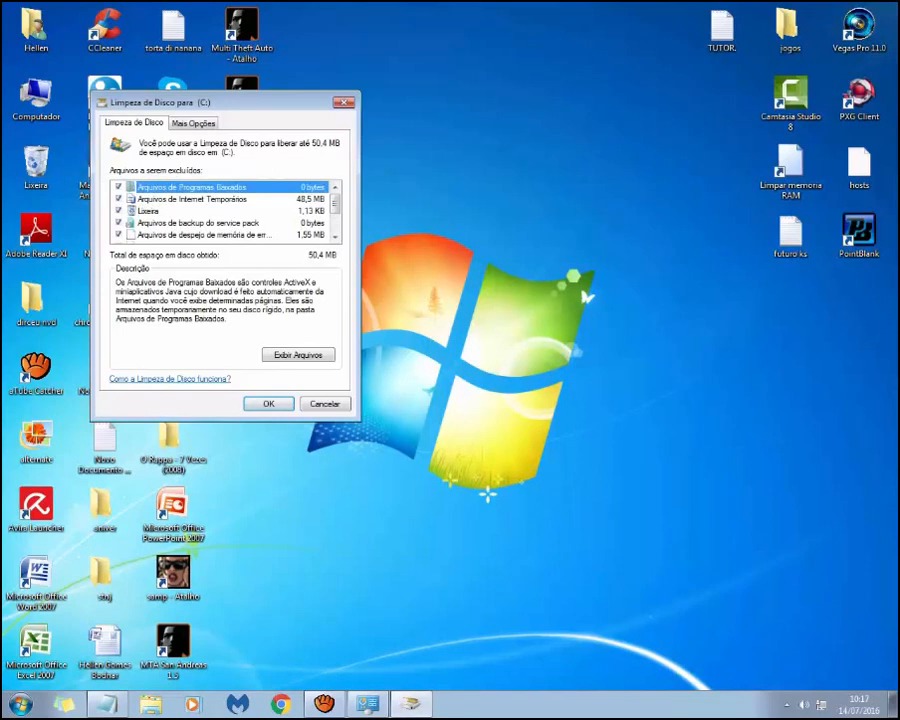
scroll(225, 210, "down", 2)
left_click(269, 404)
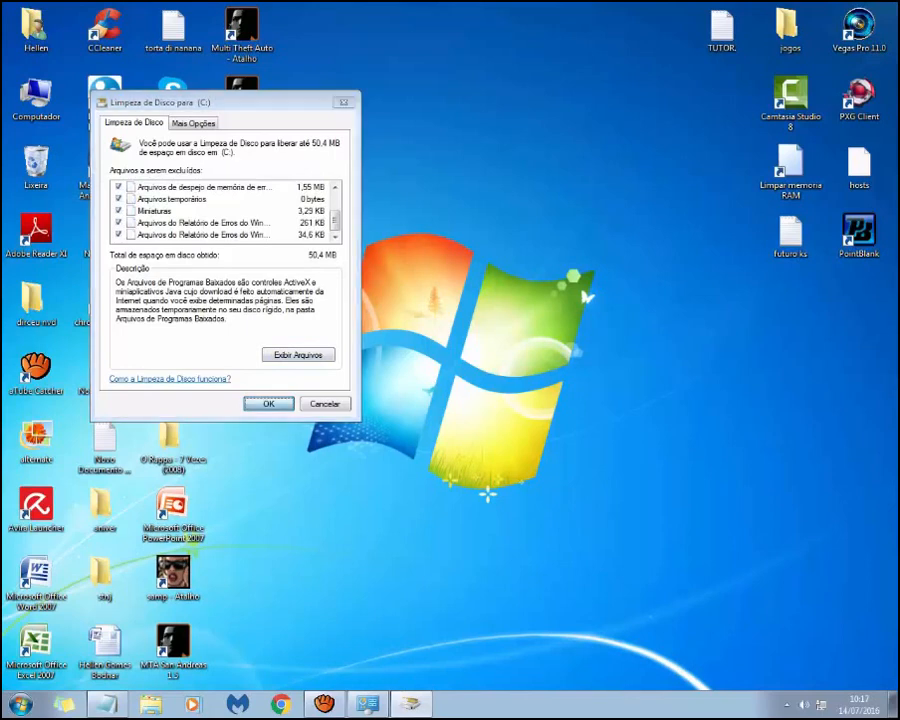
key("Return")
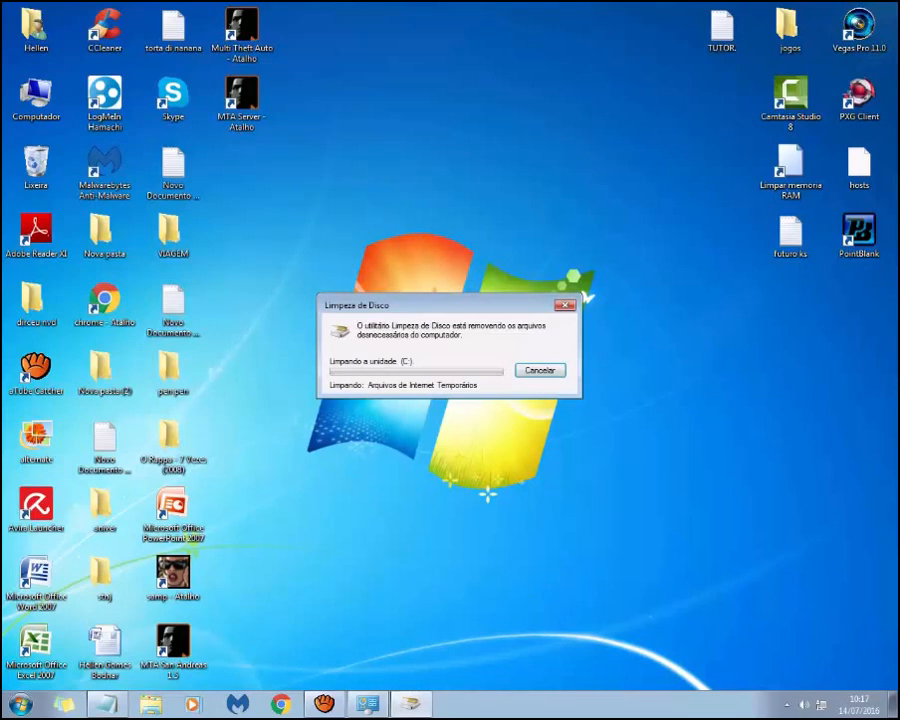
left_click_drag(440, 305, 474, 285)
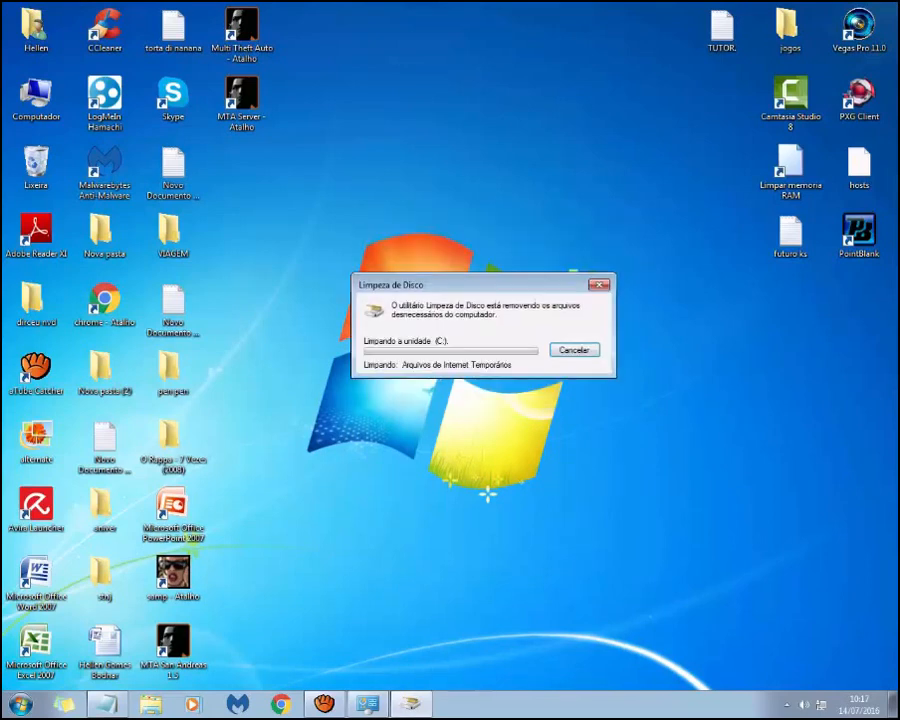